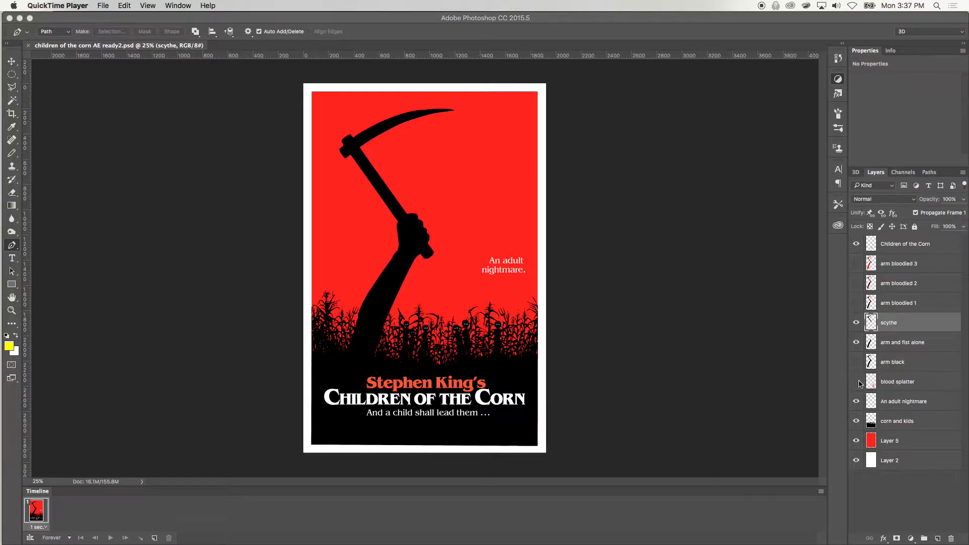
Toggle the visibility of the blood splatter and the arm bloodied 1, 2 and 3 layers to examine each one on the poster
click(859, 383)
click(857, 382)
click(857, 383)
click(857, 382)
click(857, 382)
click(857, 382)
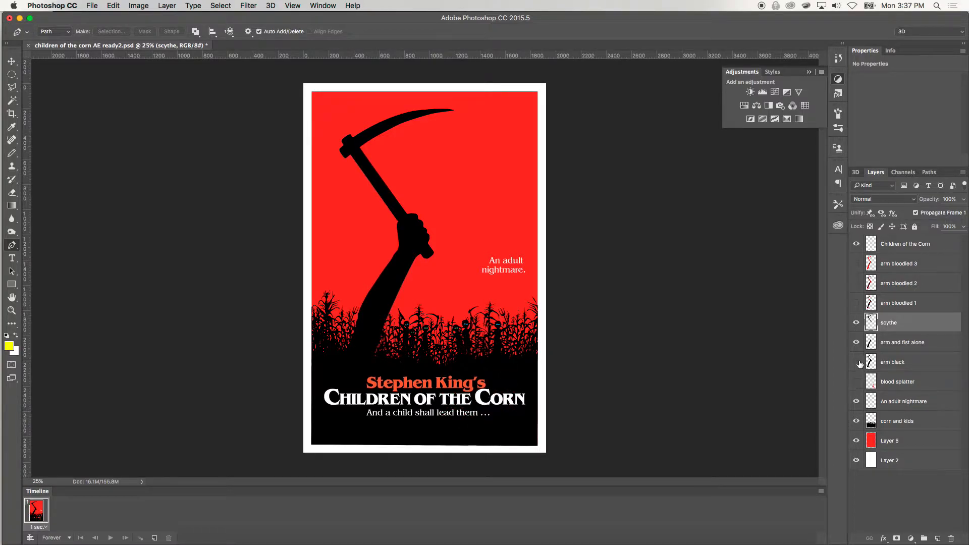
click(857, 303)
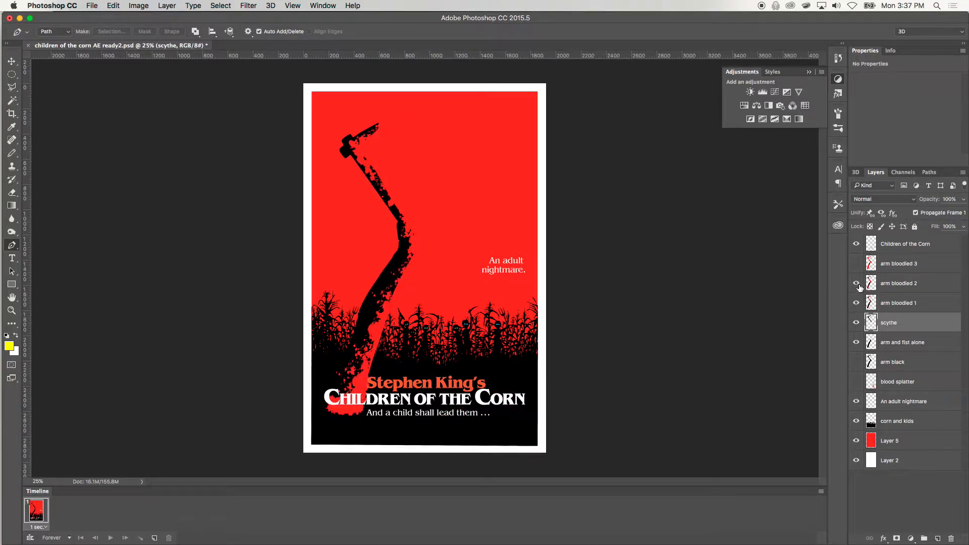
click(858, 283)
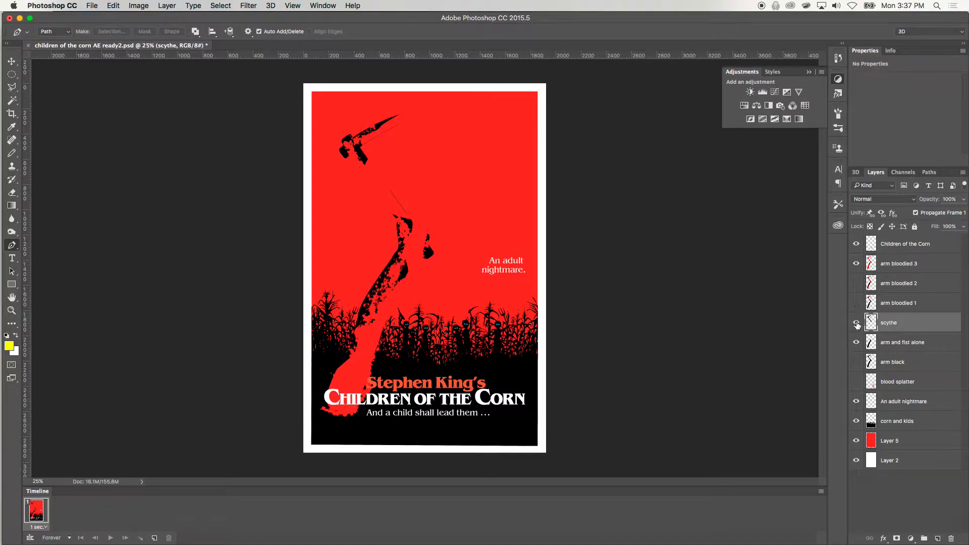
click(856, 264)
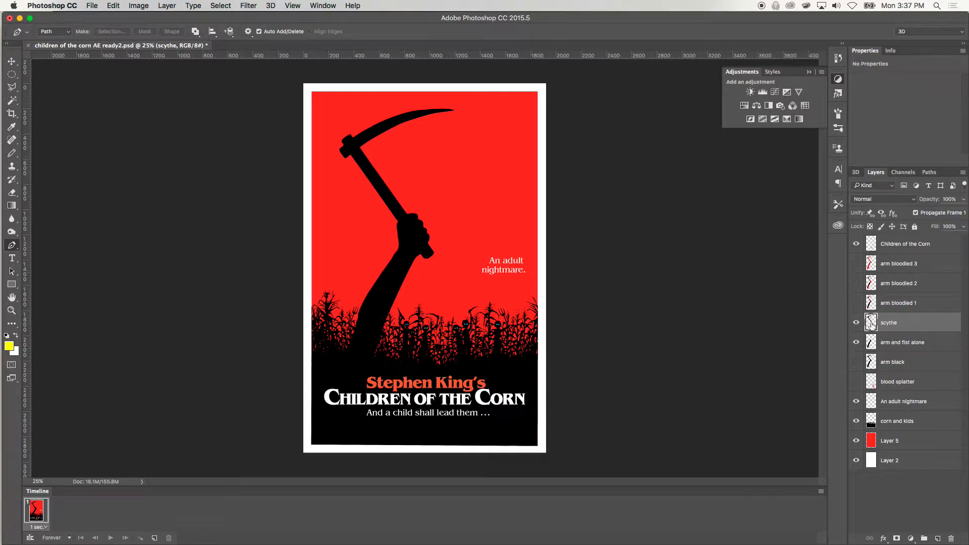
Examine the scythe, arm and fist alone, and blood splatter layers by hiding and showing them individually
click(856, 324)
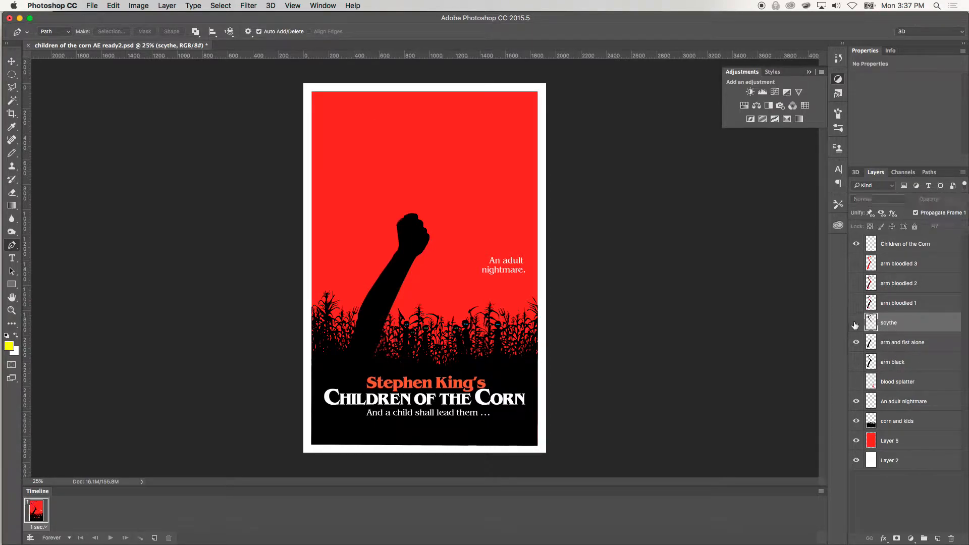
click(856, 343)
click(856, 323)
click(857, 342)
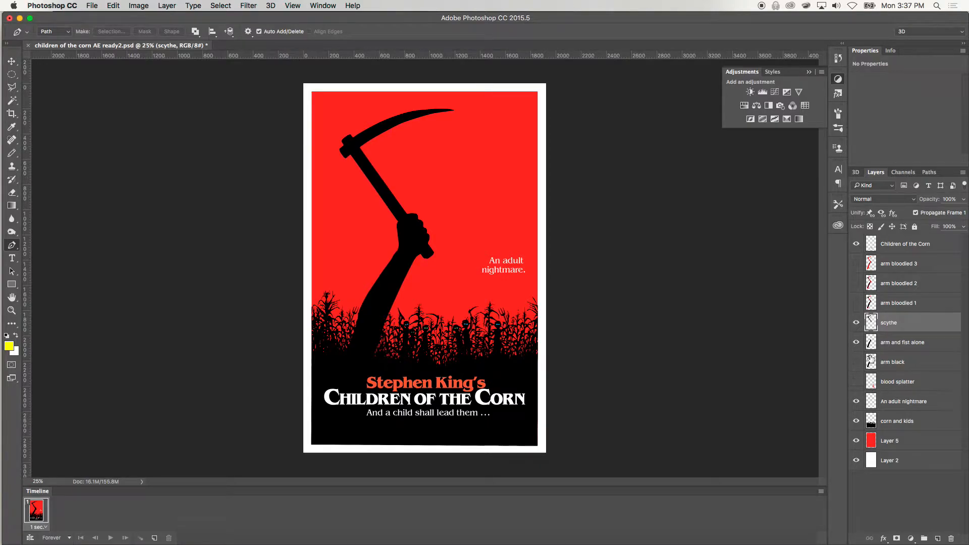
click(856, 382)
click(857, 383)
click(857, 382)
click(856, 383)
Rename Layer 2 as "white background"
click(888, 467)
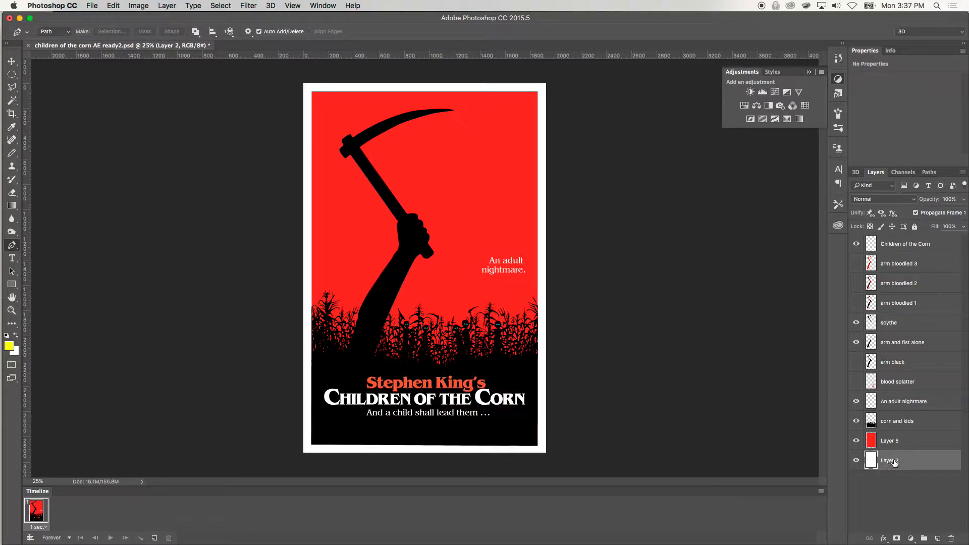
text(white background)
key(Return)
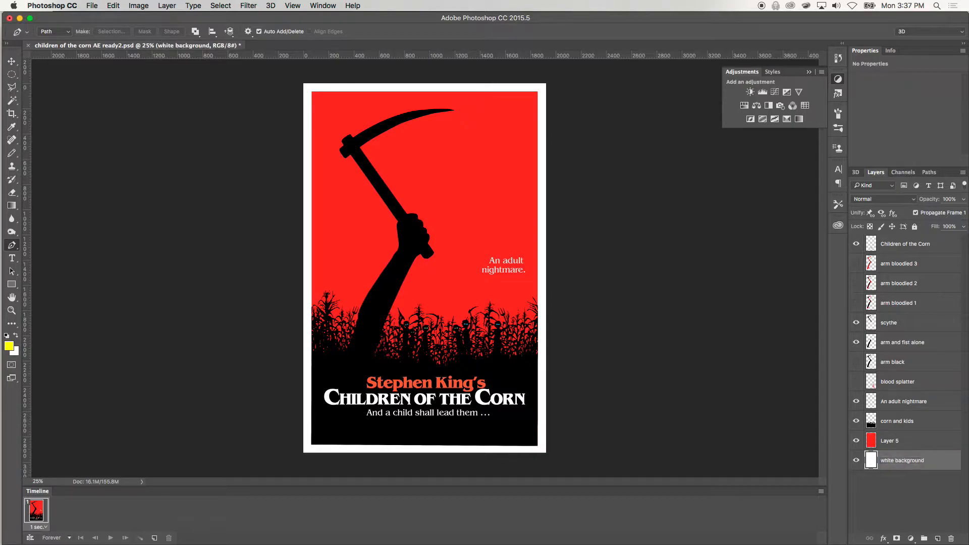
Rename Layer 5 as "red background"
click(892, 443)
text(red background)
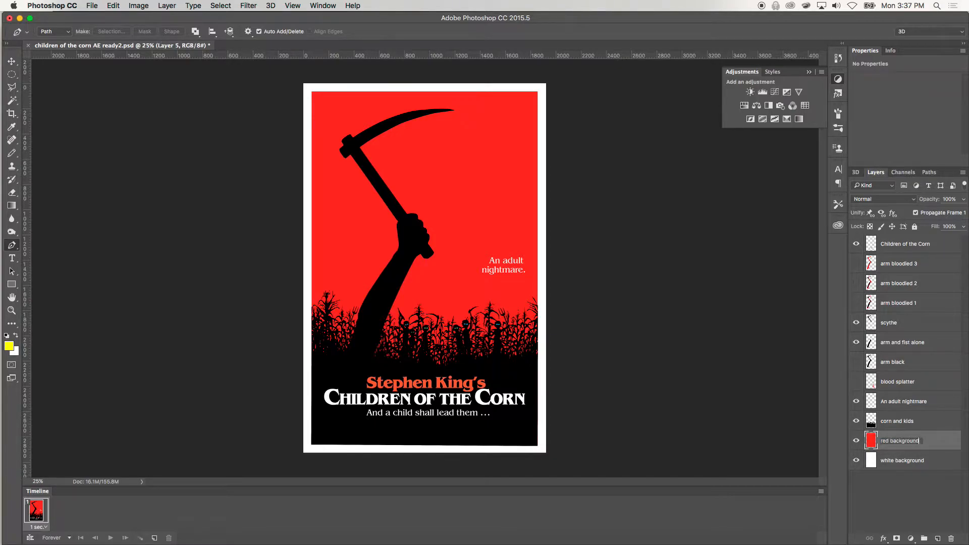
key(Return)
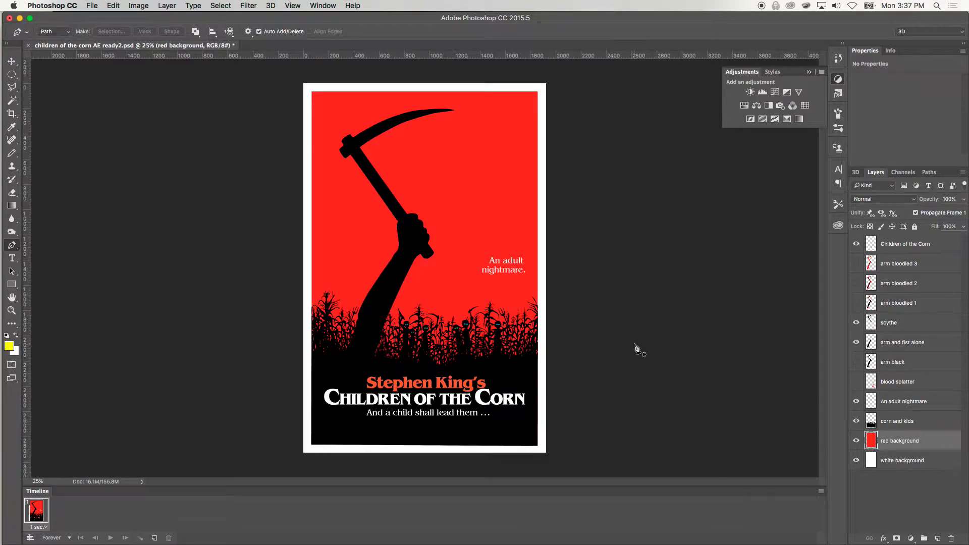
Switch to After Effects, restart it and dismiss its Start window to reach an empty project
key(super+Tab)
key(super+Tab)
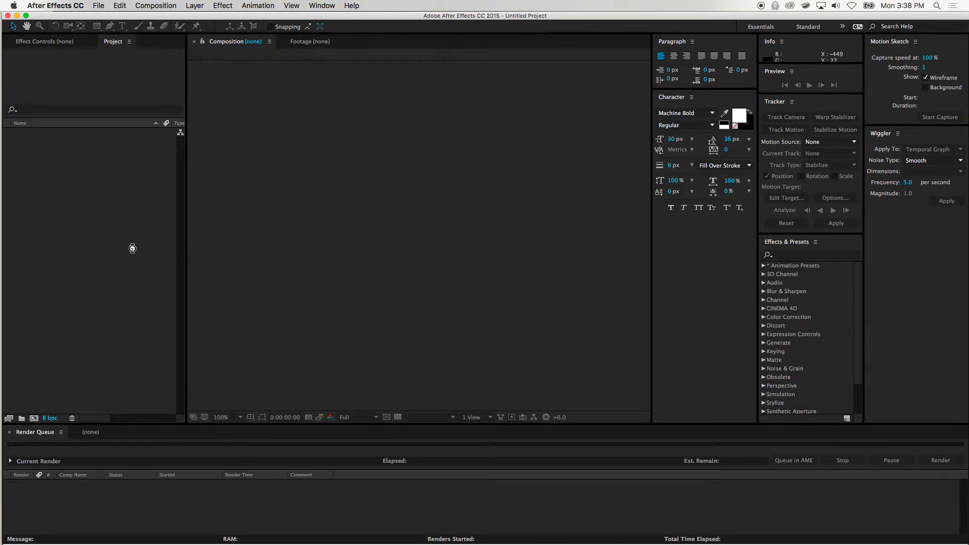
key(super+q)
mouse_move(1, 259)
click(12, 164)
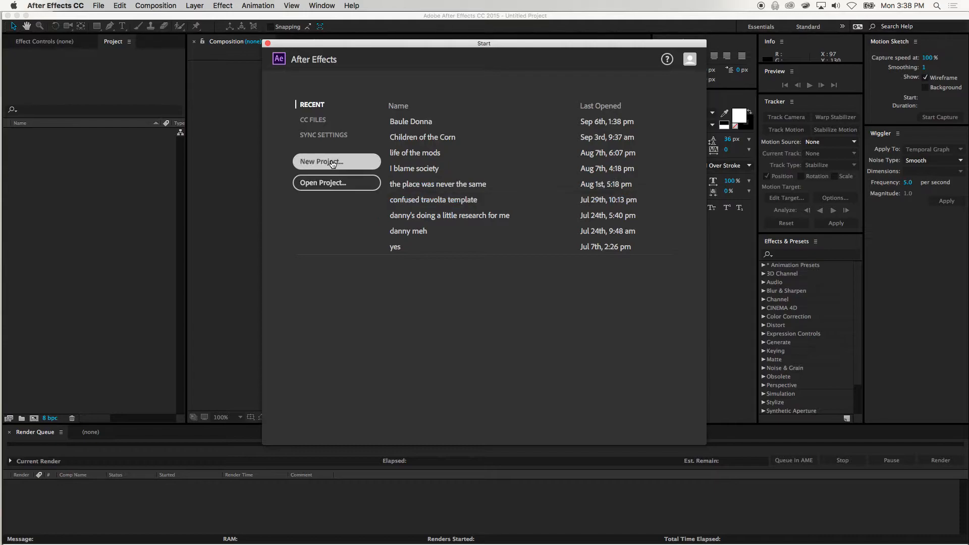
click(268, 44)
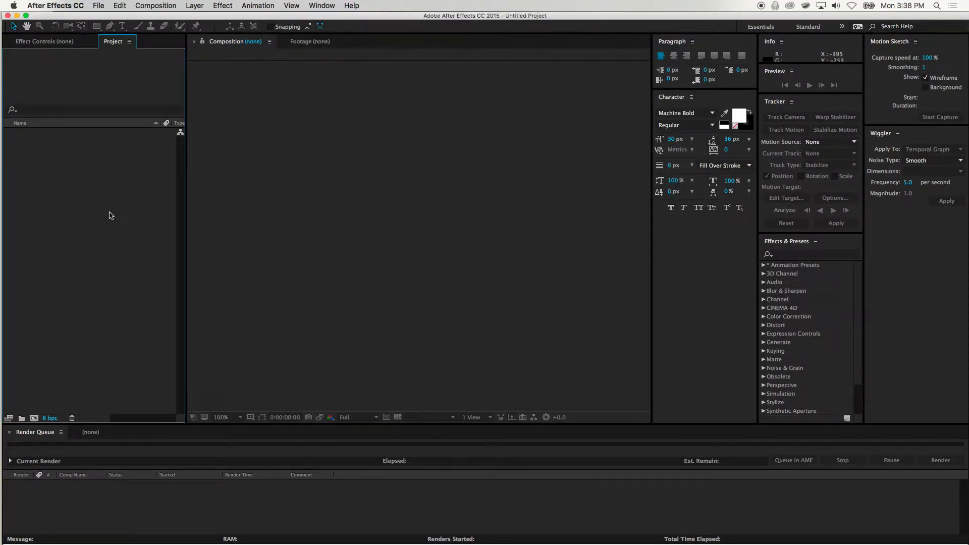
Choose children of the corn AE ready2.psd from the animated movie poster folder as the file to import
click(107, 5)
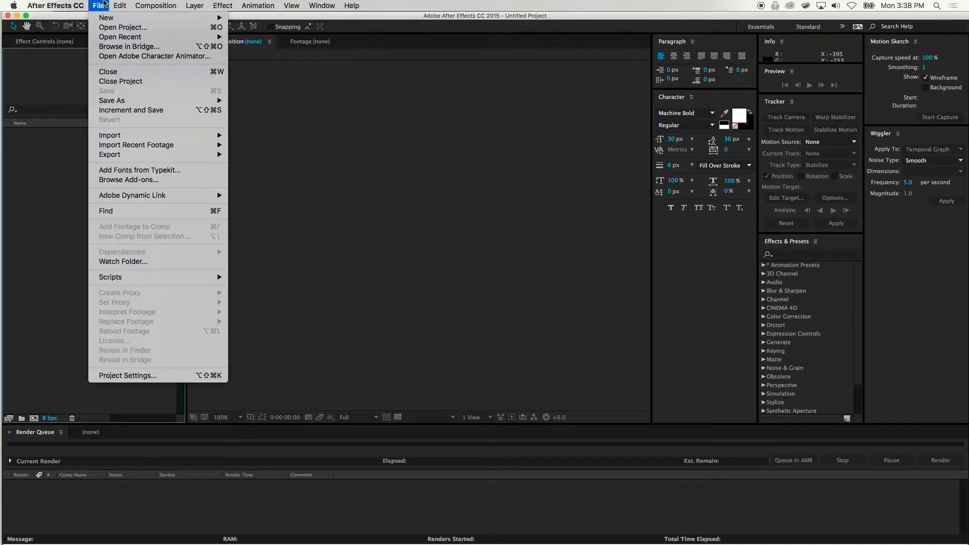
mouse_move(133, 135)
click(252, 135)
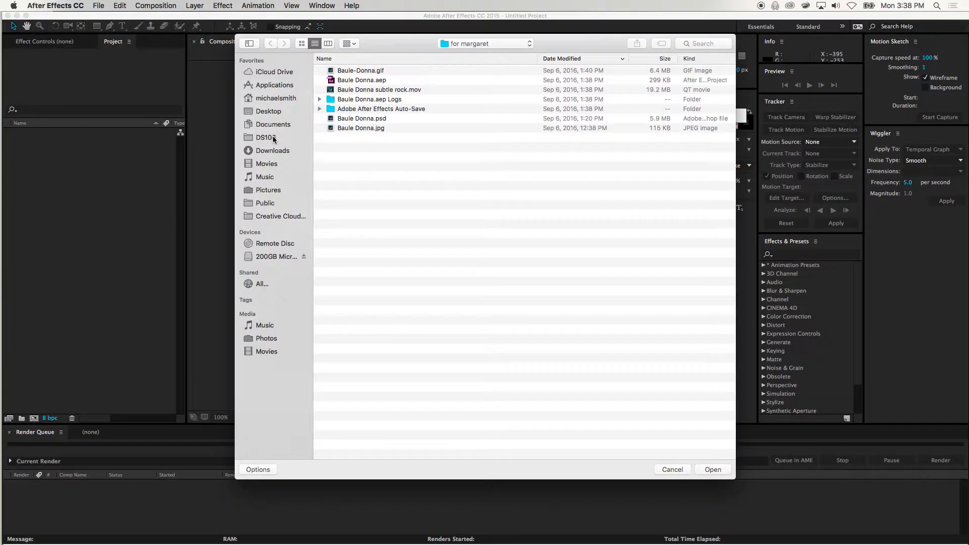
click(497, 43)
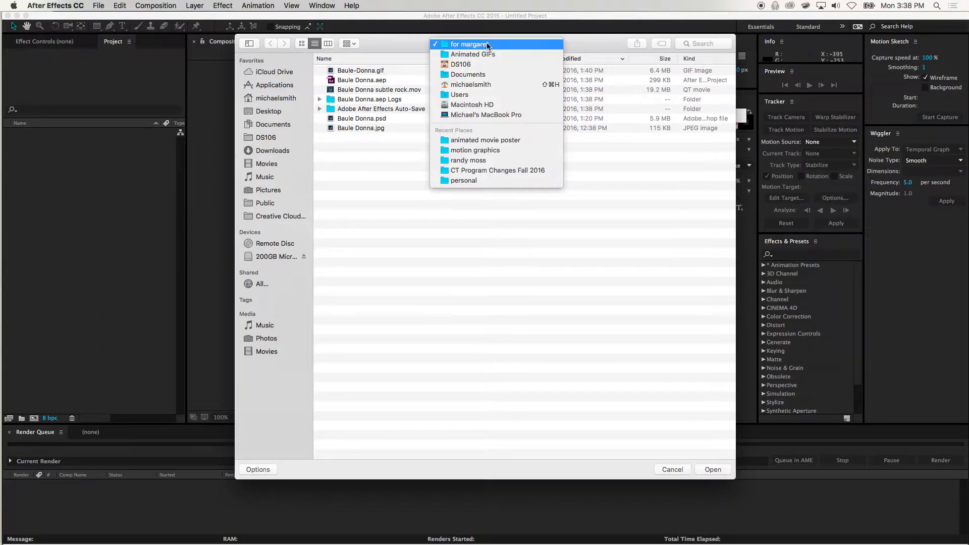
click(497, 137)
click(423, 72)
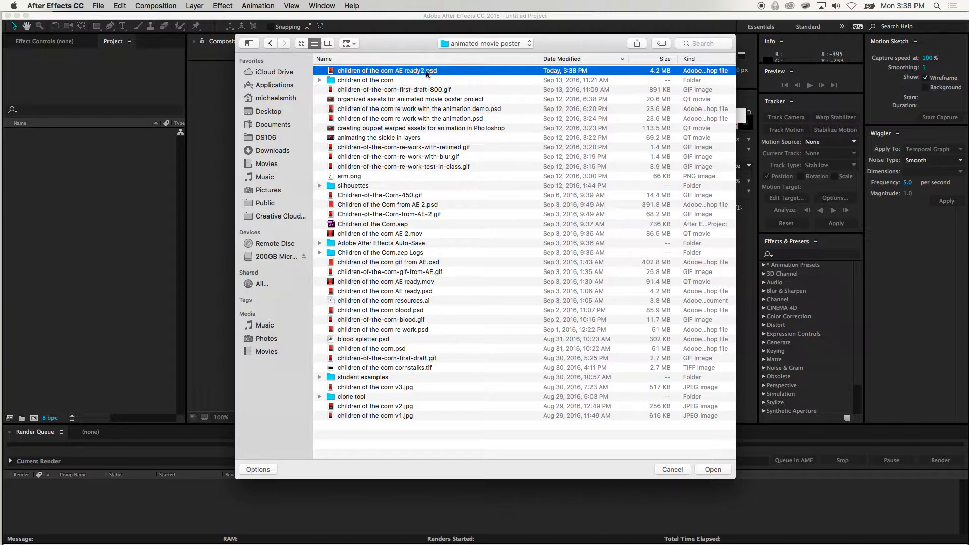
click(715, 466)
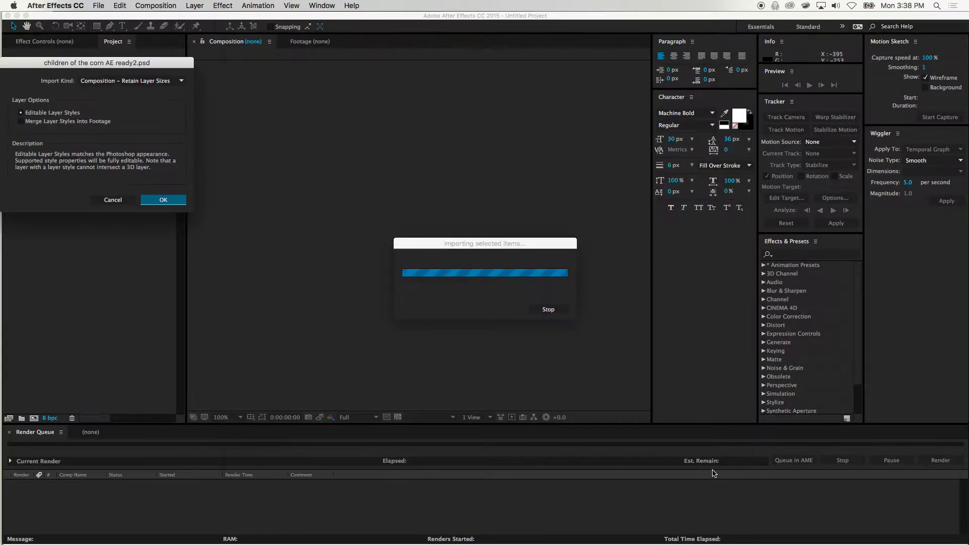
Import the PSD as Composition - Retain Layer Sizes with Editable Layer Styles
drag(160, 67, 534, 76)
click(531, 90)
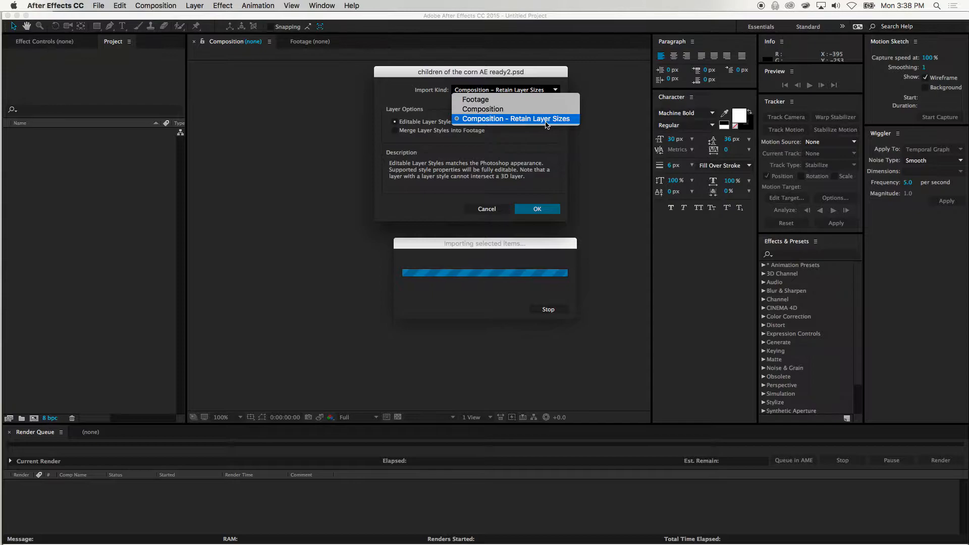
click(550, 137)
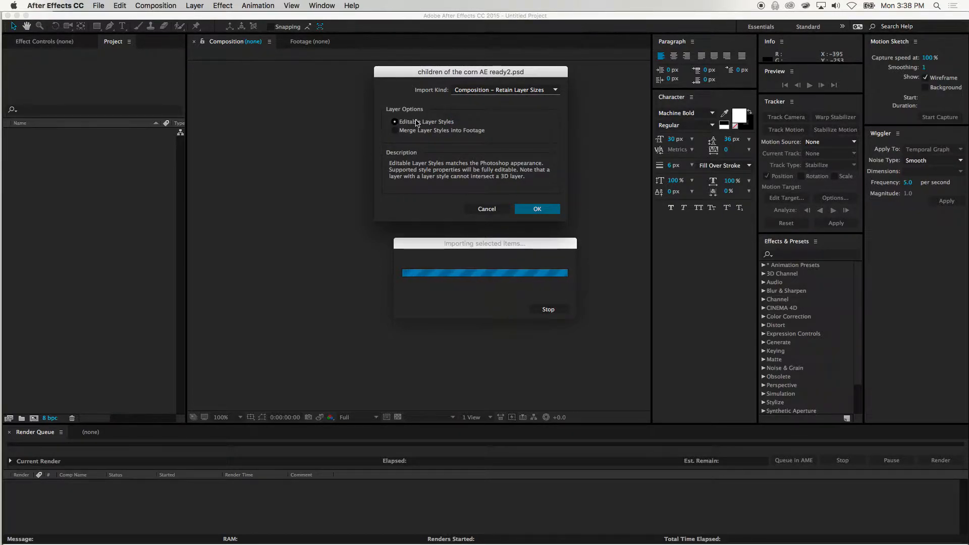
click(539, 209)
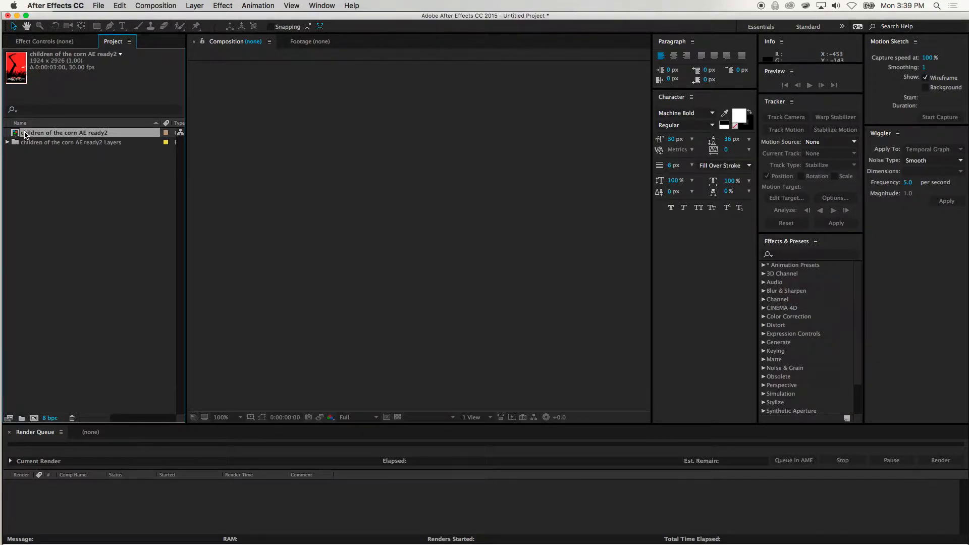
Look through the footage items in the imported children of the corn AE ready2 Layers folder, then collapse the folder
click(7, 142)
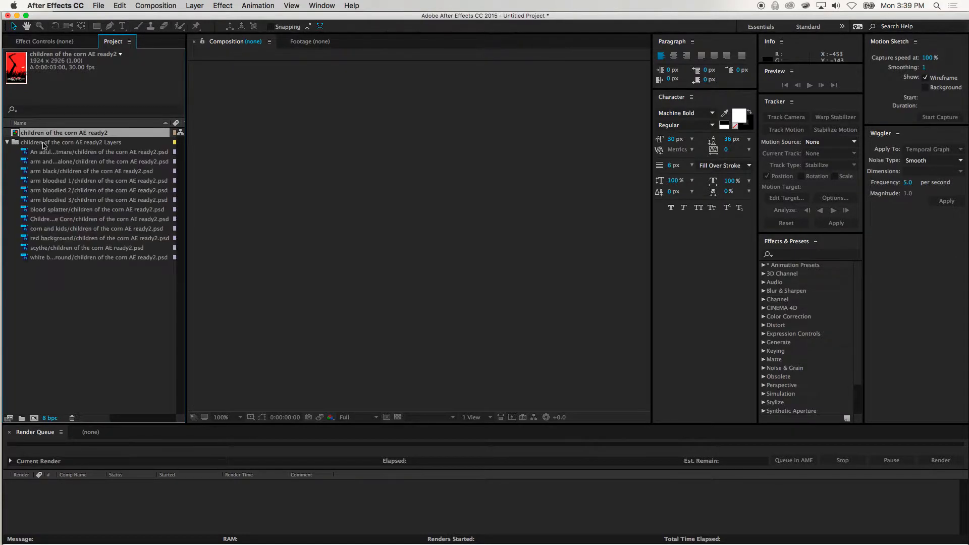
click(45, 152)
key(Down)
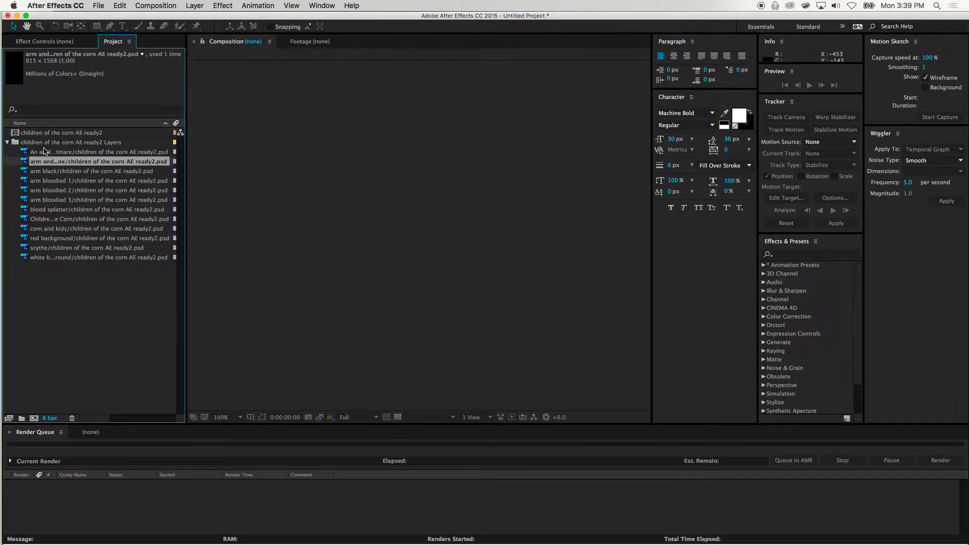
key(Down)
key(Down)
key(Down)
key(Down)
key(Down)
key(Down)
key(Down)
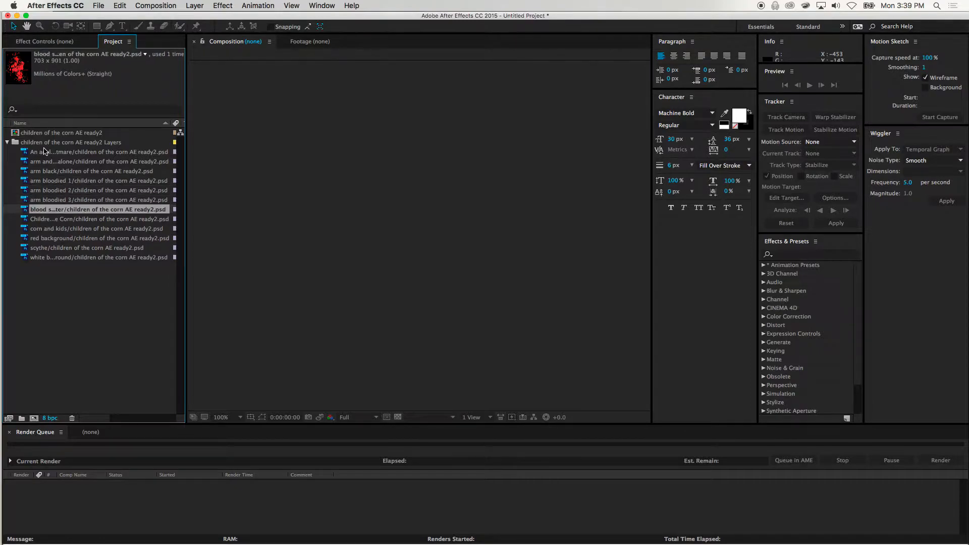
key(Down)
key(Down)
key(Down)
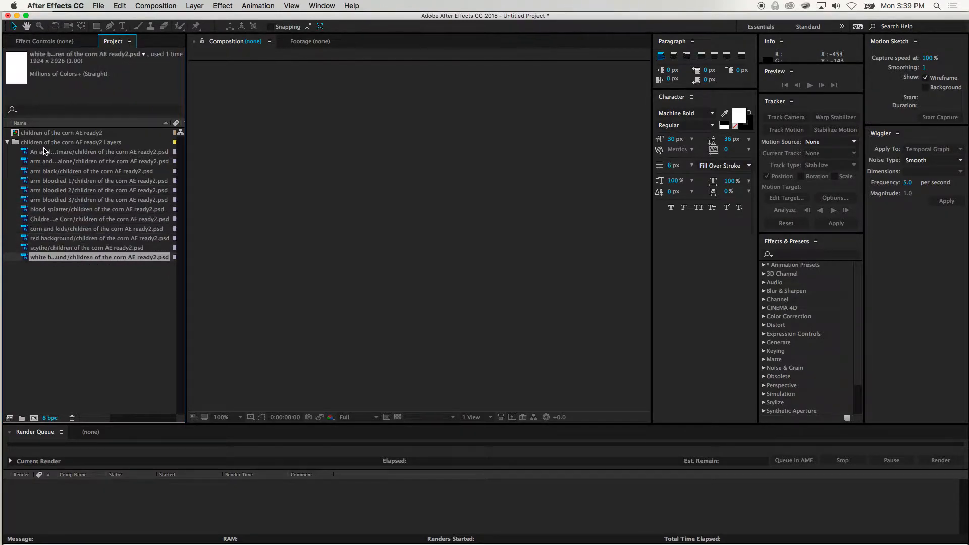
click(7, 142)
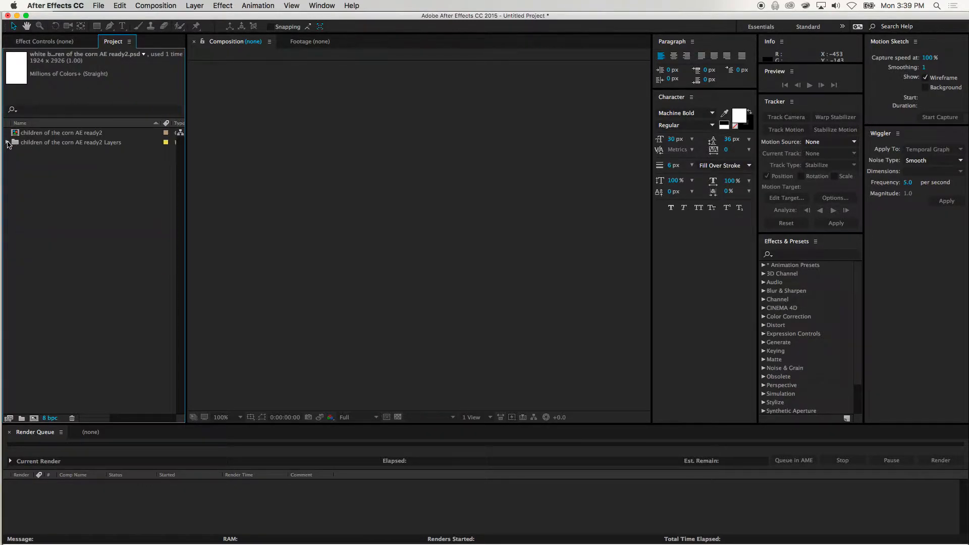
Open the children of the corn AE ready2 composition and enlarge the timeline area to fit all its layers
double_click(15, 133)
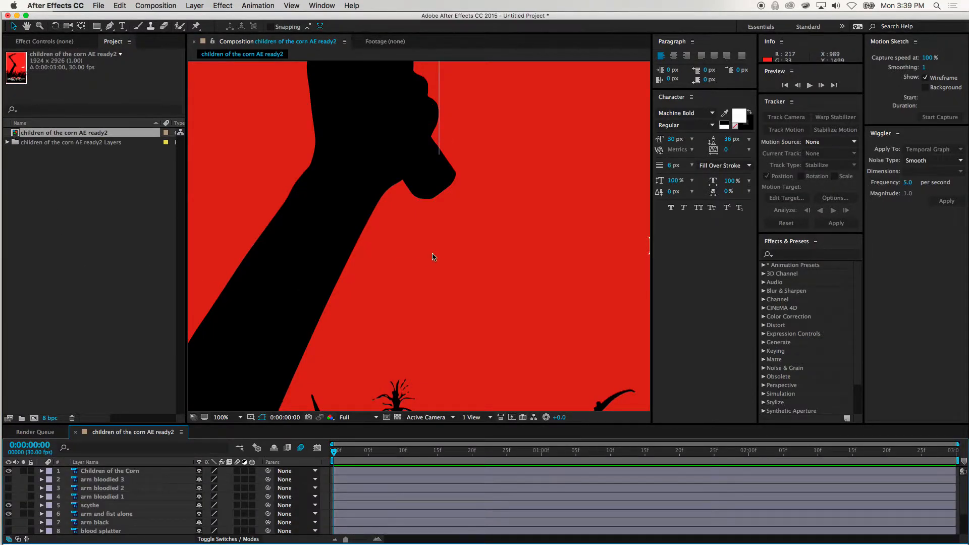
scroll(432, 257, down, 3)
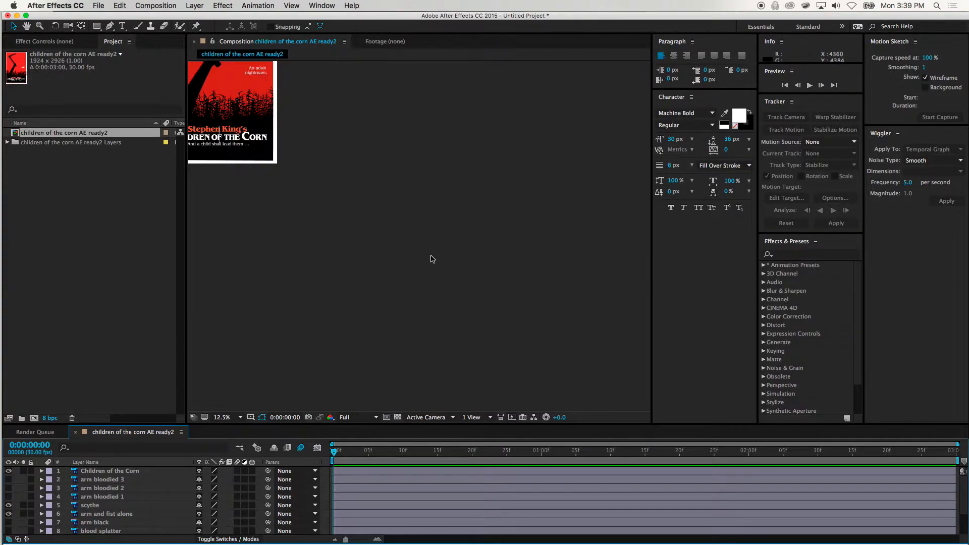
scroll(432, 258, up, 3)
scroll(432, 259, down, 3)
key(h)
drag(223, 133, 398, 297)
key(v)
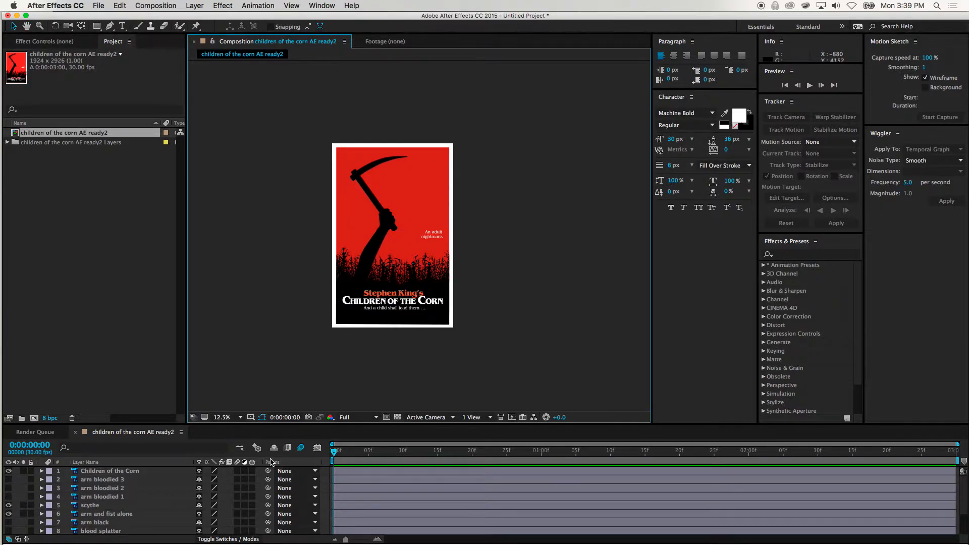
drag(403, 424, 403, 339)
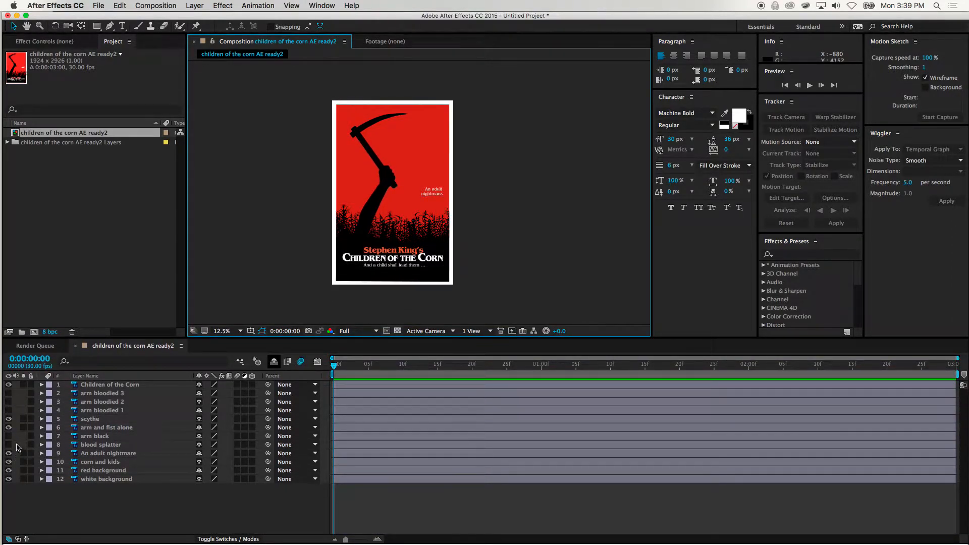
Examine the scythe, white background, red background, corn and kids, and arm black layers by selecting each in the composition
click(98, 420)
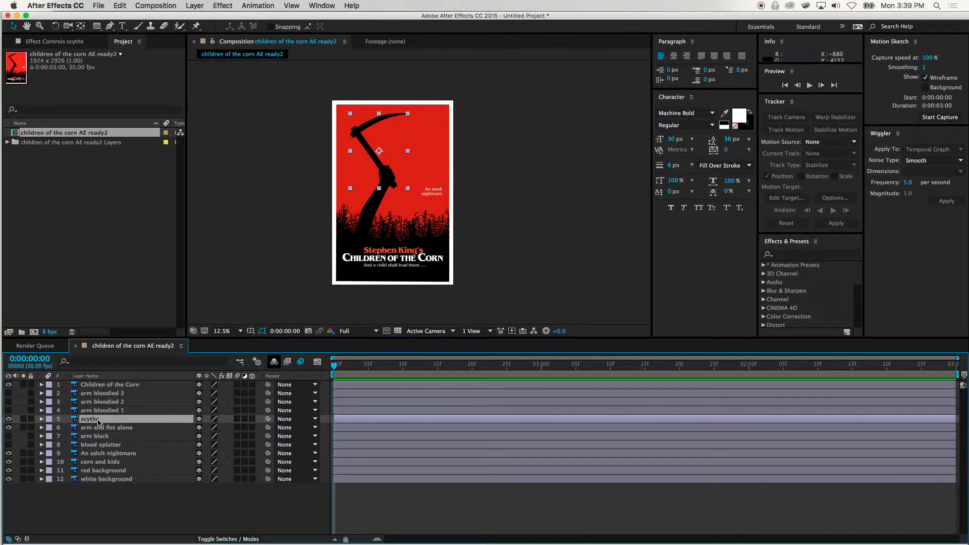
click(100, 478)
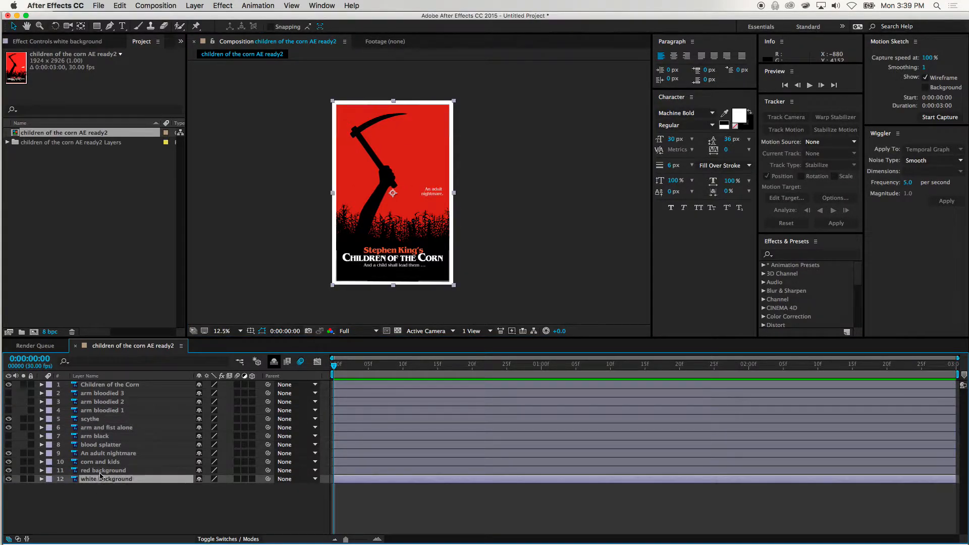
click(103, 471)
click(101, 462)
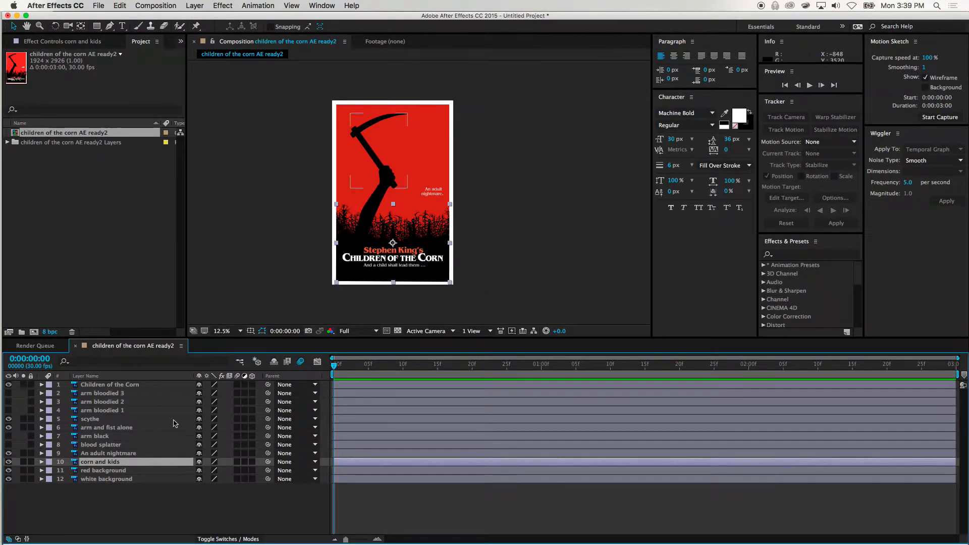
click(89, 419)
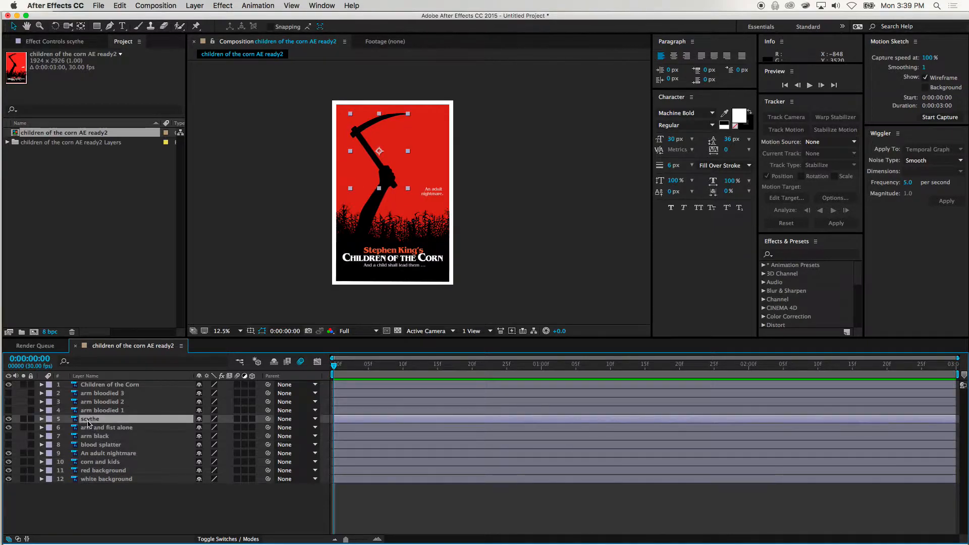
click(98, 436)
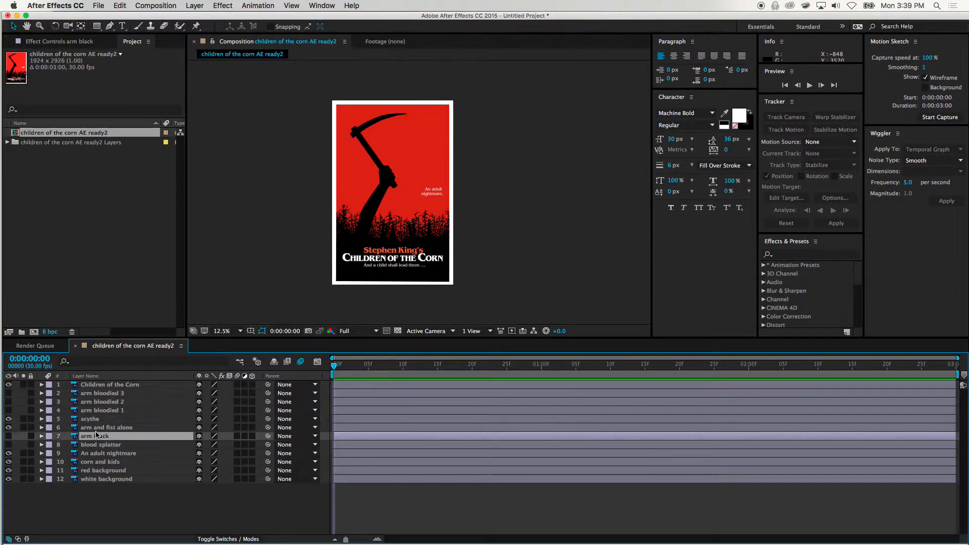
Check what the Children of the Corn, scythe, and arm and fist alone layers contribute by toggling their visibility off and back on
click(107, 429)
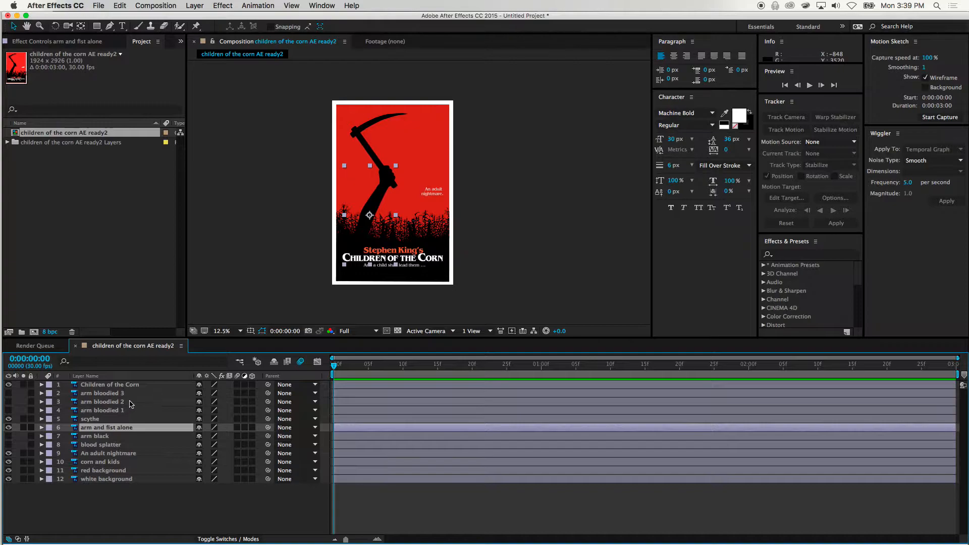
click(122, 386)
click(8, 385)
click(8, 385)
click(8, 385)
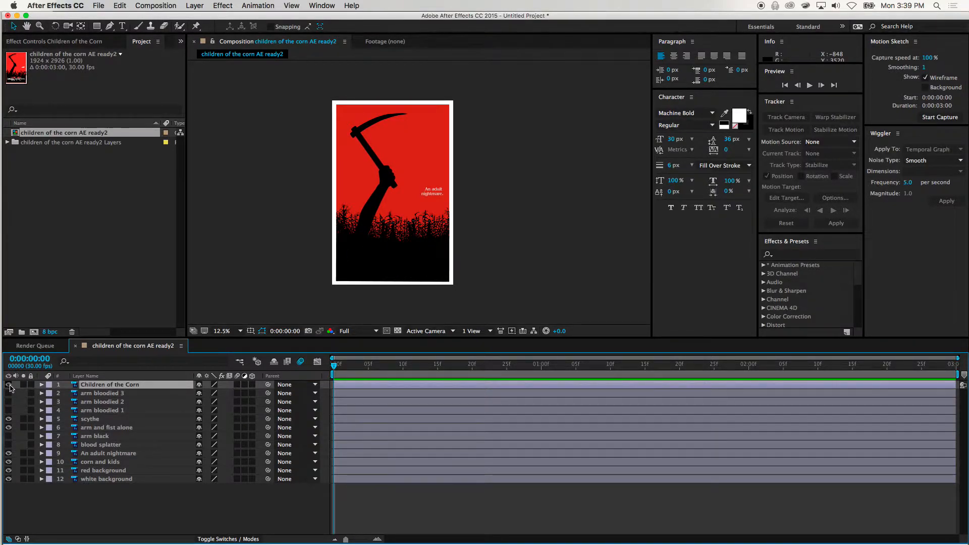
click(9, 385)
click(9, 419)
click(9, 419)
click(9, 419)
click(8, 419)
click(9, 427)
click(9, 428)
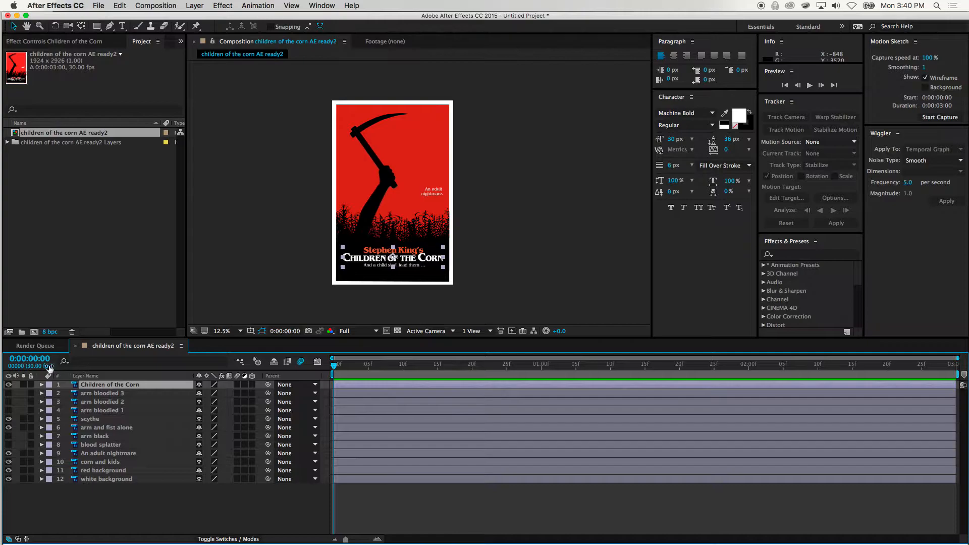
Review the layer stacking order by selecting layers one after another from white background up to scythe
click(92, 479)
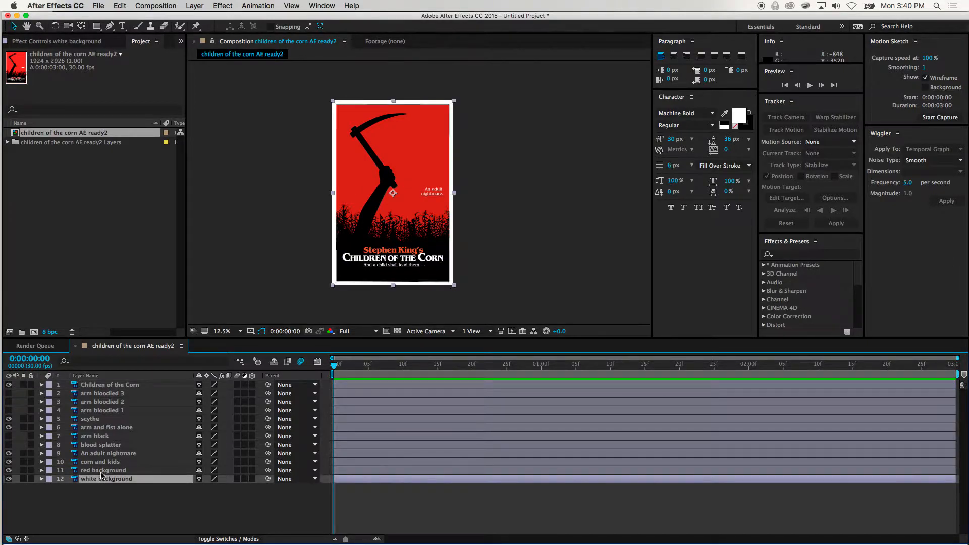
click(100, 471)
click(99, 463)
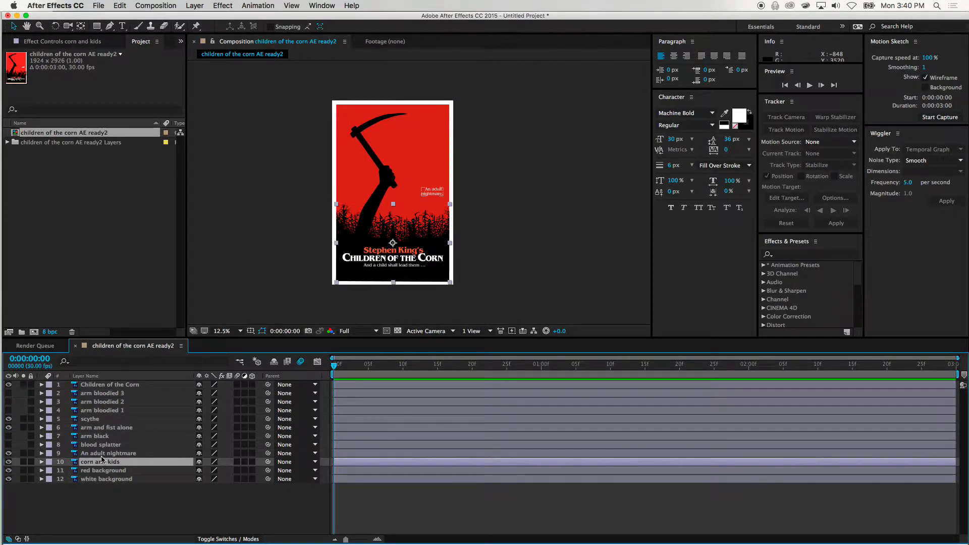
click(101, 454)
click(101, 445)
click(100, 436)
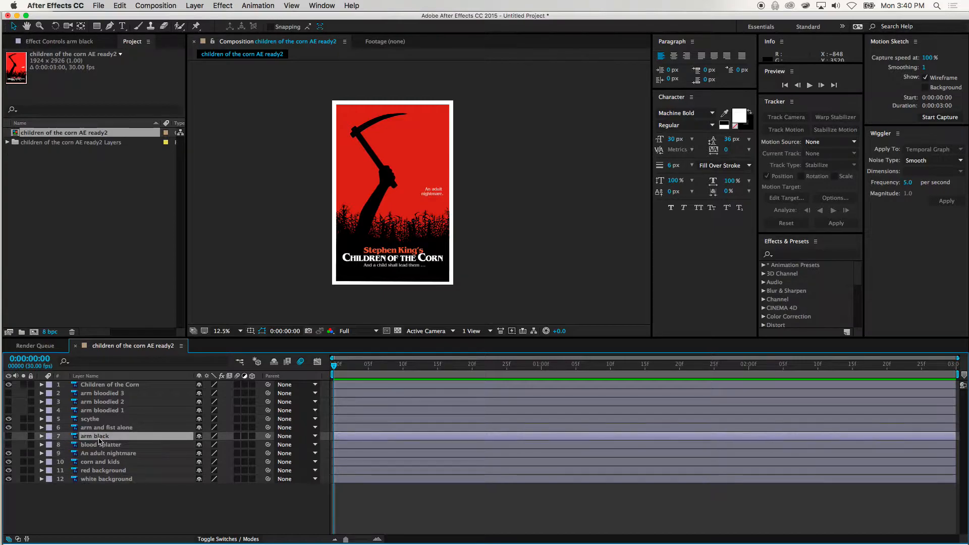
click(100, 420)
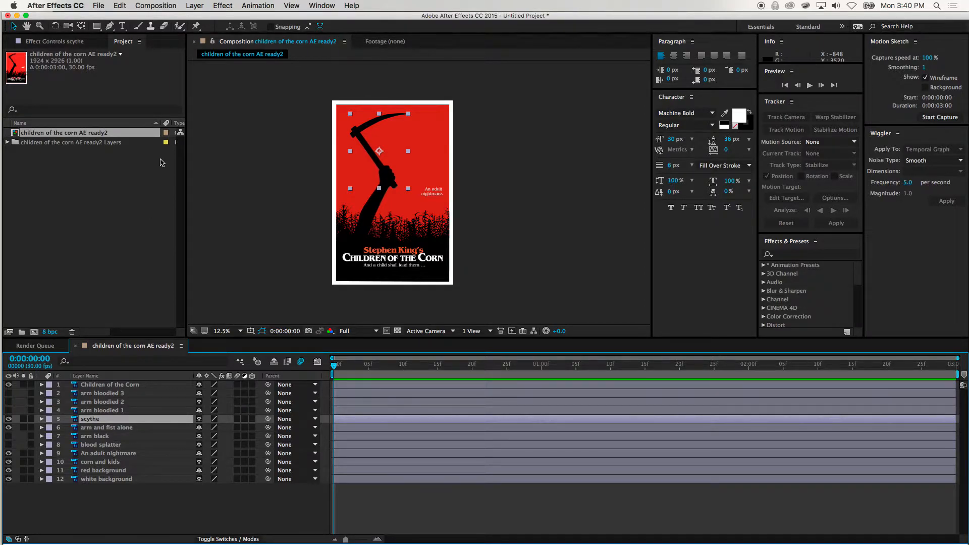
Review the composition settings, including the frame rate choices and the duration, keeping 30 frames per second and 0:00:03:00
click(161, 4)
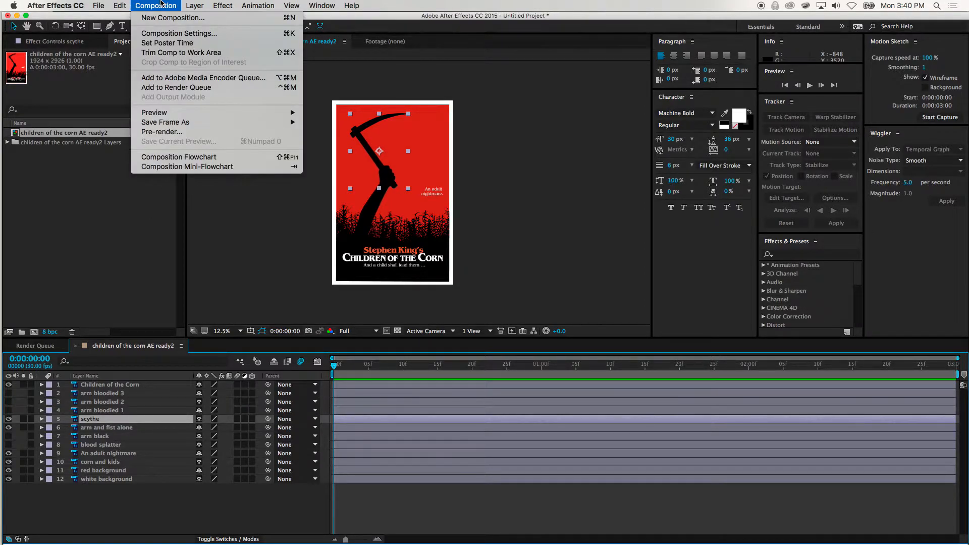
click(162, 32)
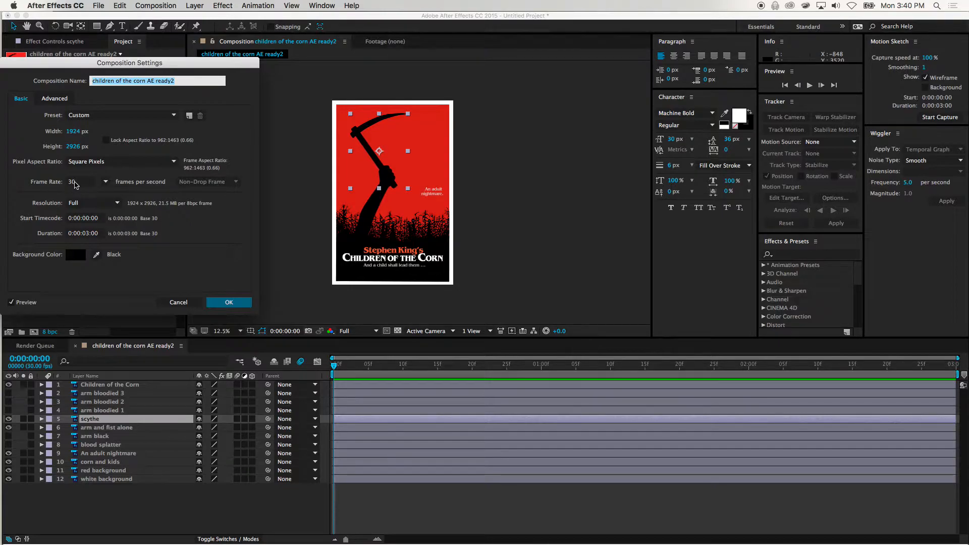
click(105, 182)
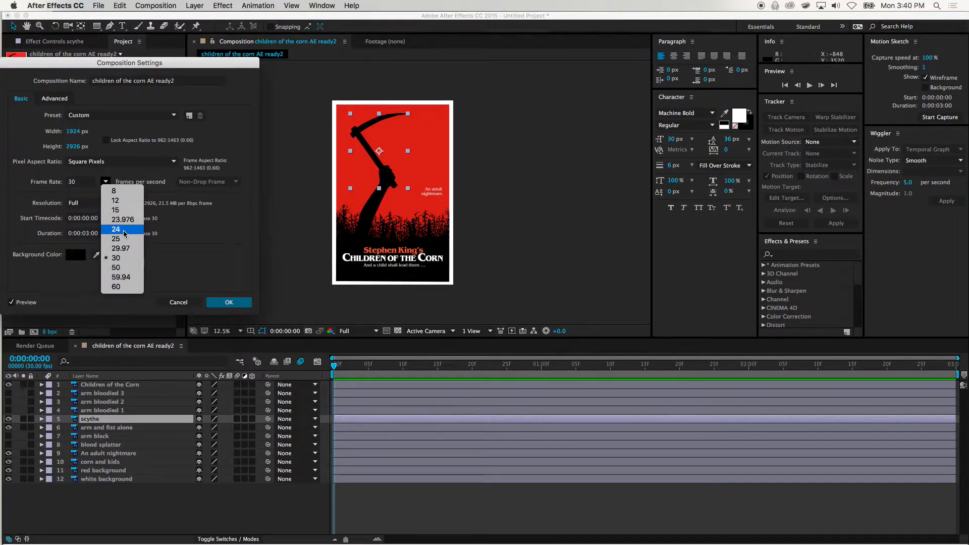
click(203, 243)
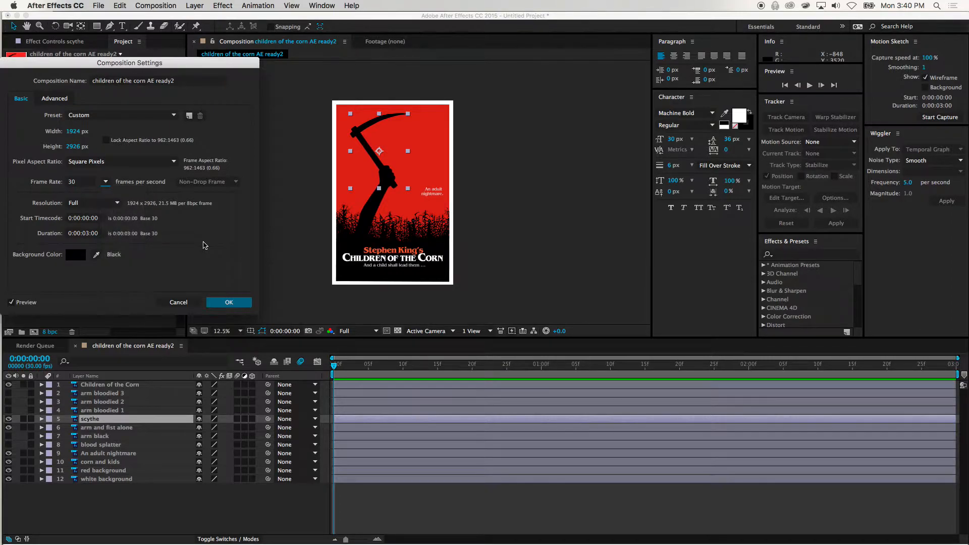
click(107, 182)
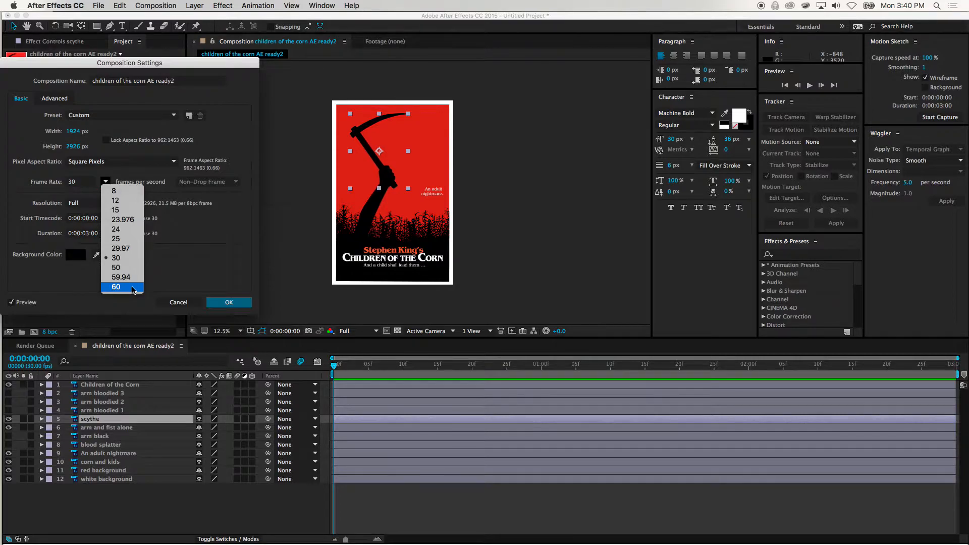
click(181, 285)
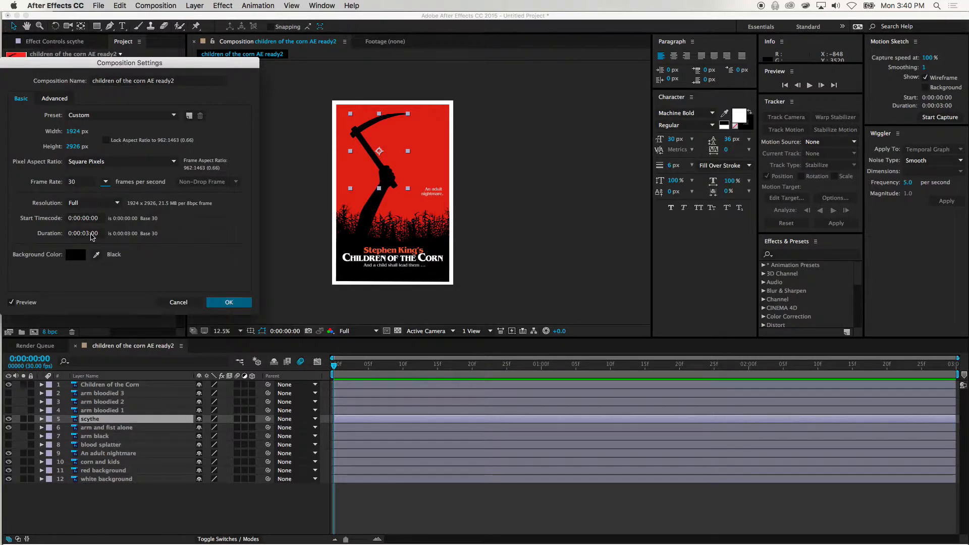
click(97, 238)
drag(86, 233, 84, 233)
double_click(74, 233)
click(87, 233)
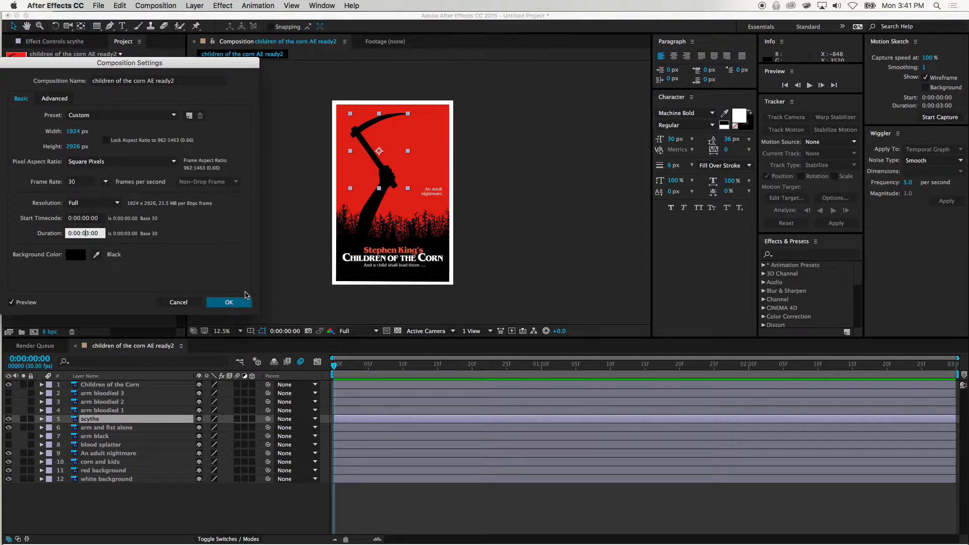
click(229, 303)
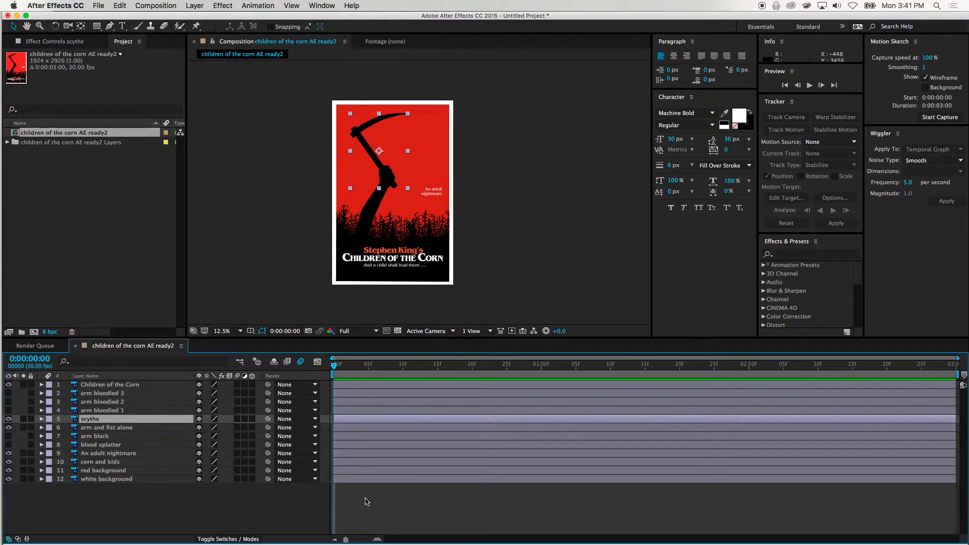
Scrub through the whole composition to its last frame and return to the first frame
drag(334, 367, 409, 397)
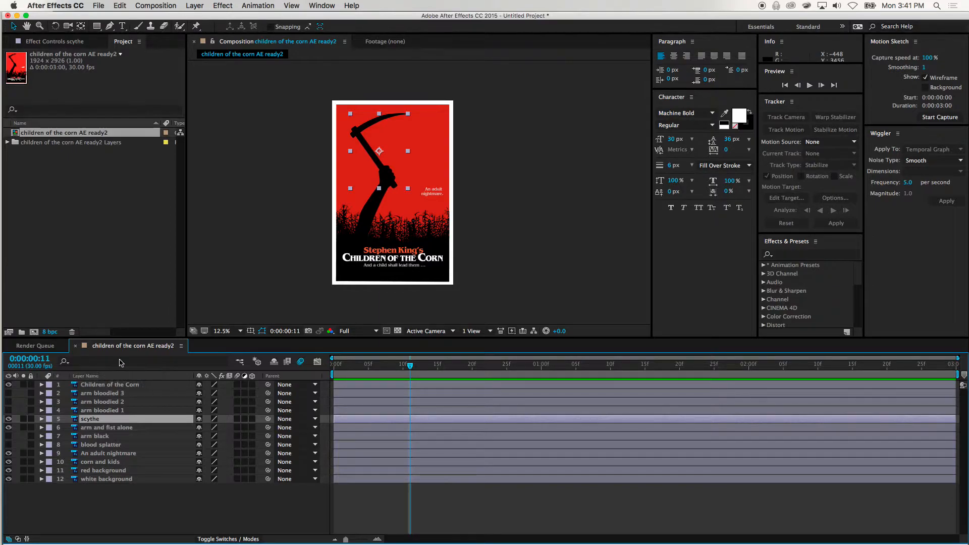
drag(411, 366, 968, 384)
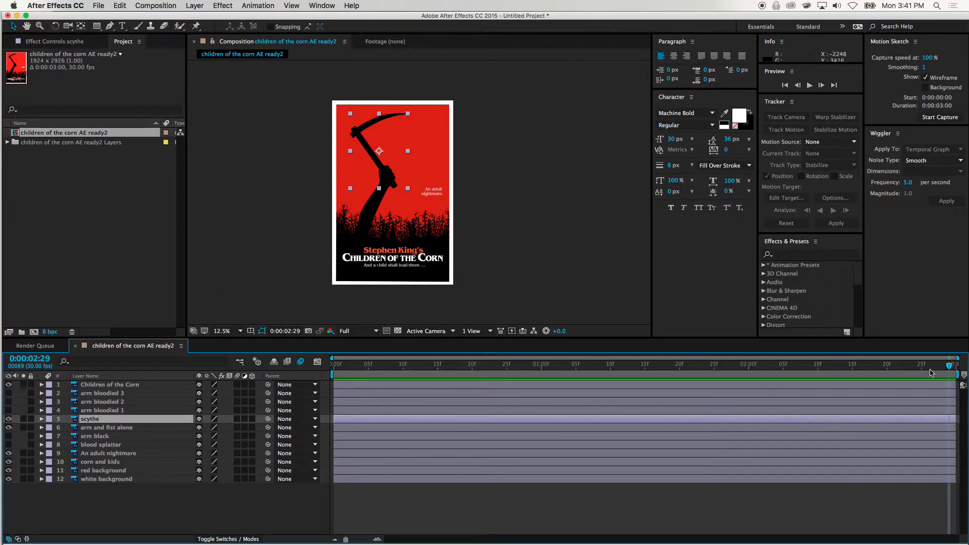
drag(942, 368, 271, 341)
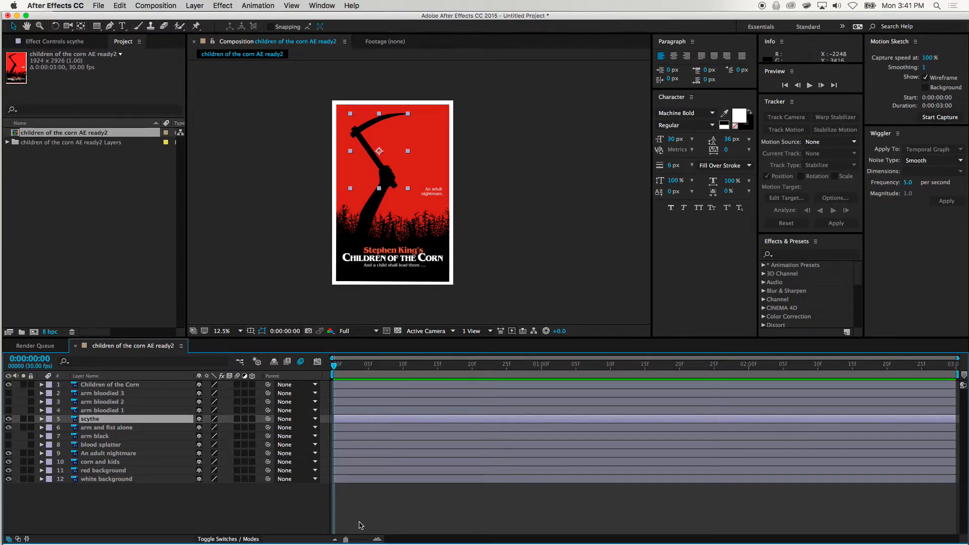
Inspect the timeline at single-frame scale by scrubbing to about frame 24 and back to the start
drag(347, 540, 377, 540)
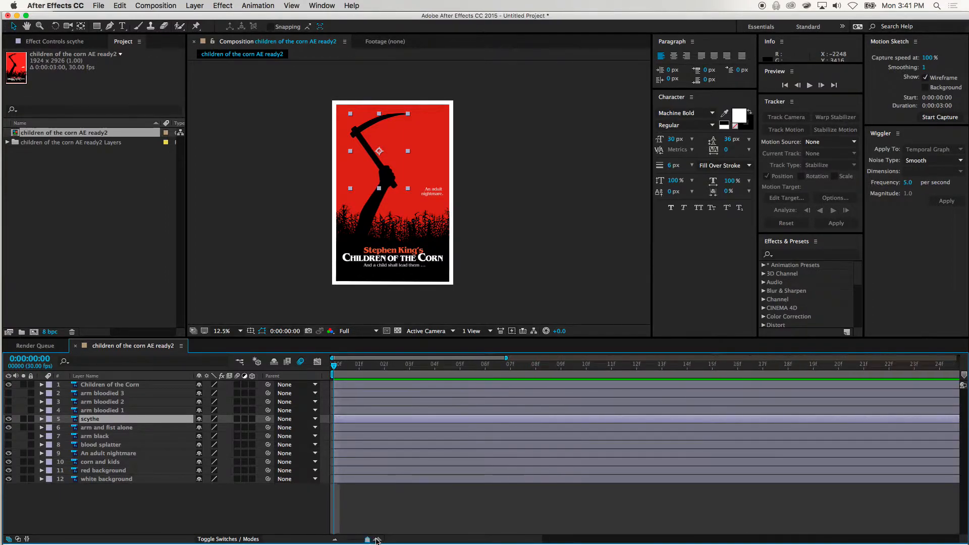
mouse_move(367, 540)
mouse_down()
mouse_move(376, 540)
mouse_move(349, 540)
mouse_move(380, 541)
mouse_up()
drag(334, 367, 932, 419)
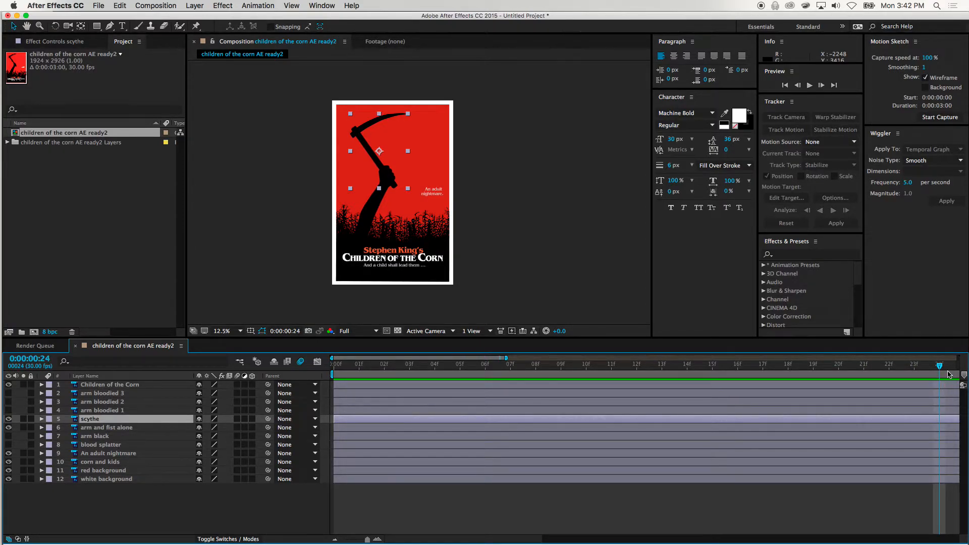
drag(949, 370, 317, 360)
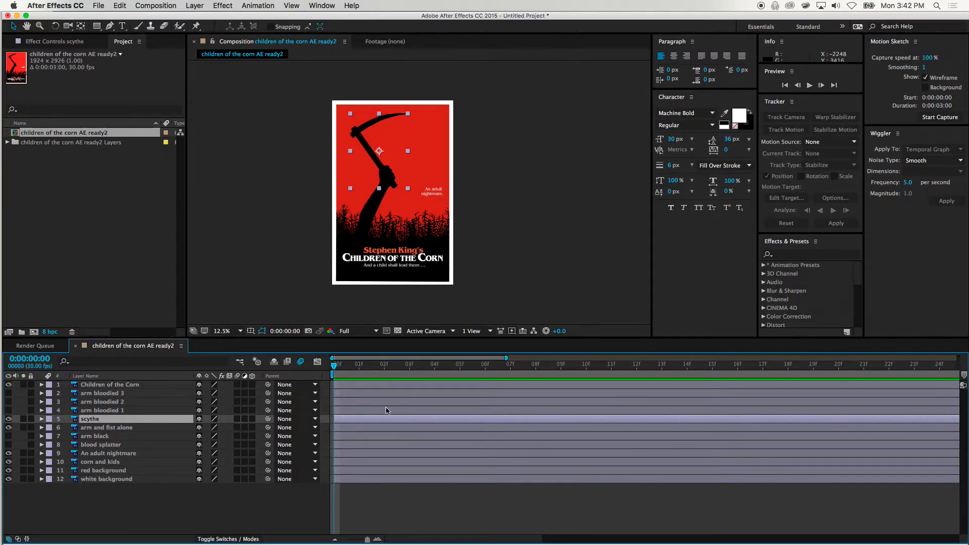
drag(368, 541, 356, 541)
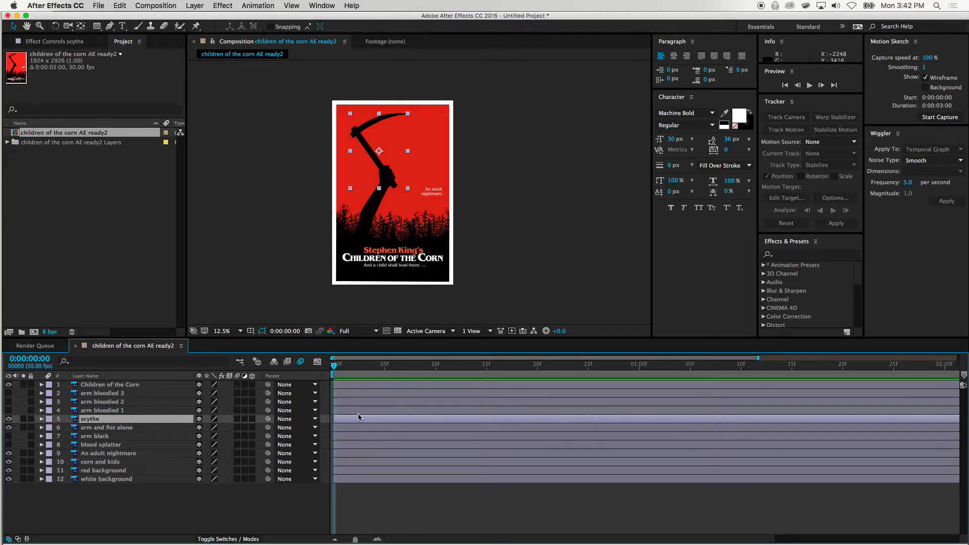
Trim the start of the An adult nightmare layer to frame 10 and scrub to frame 12
click(356, 459)
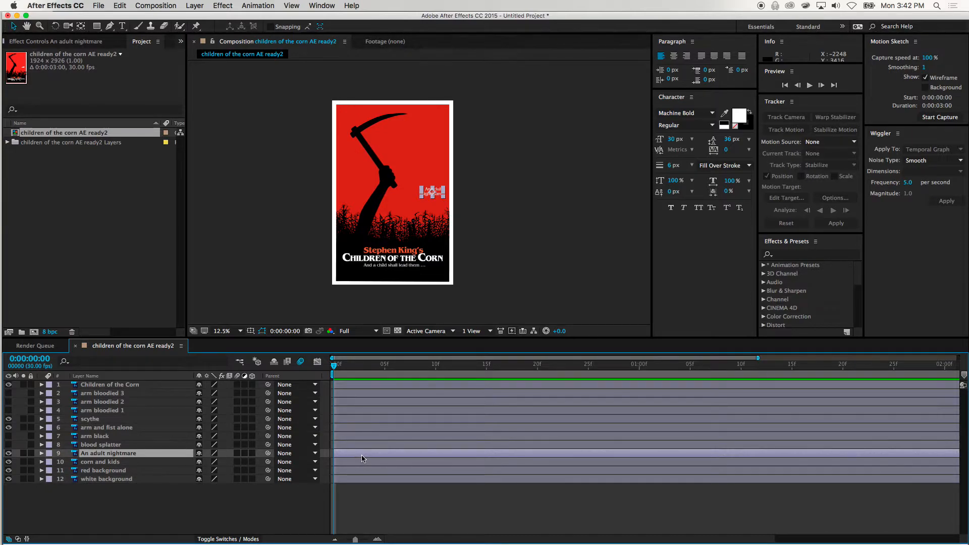
click(368, 468)
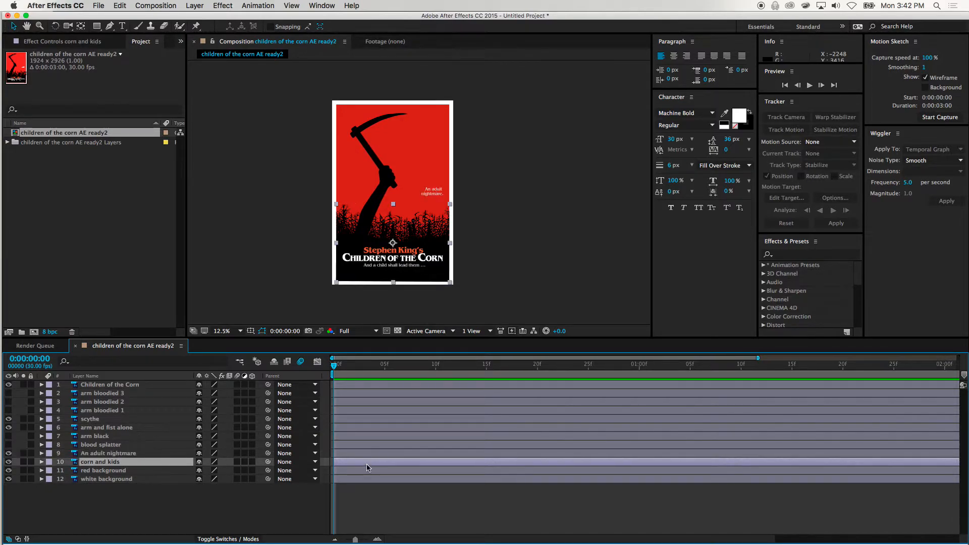
click(365, 455)
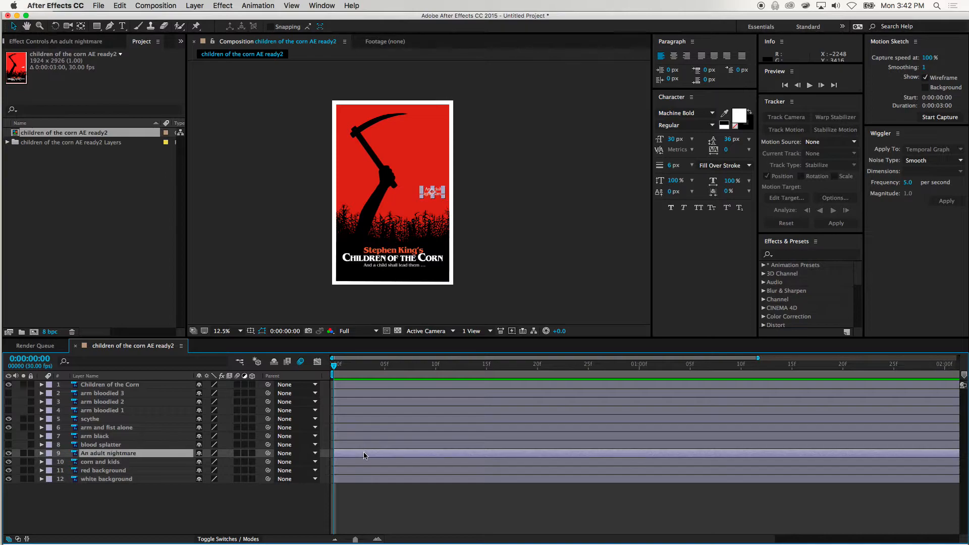
click(367, 445)
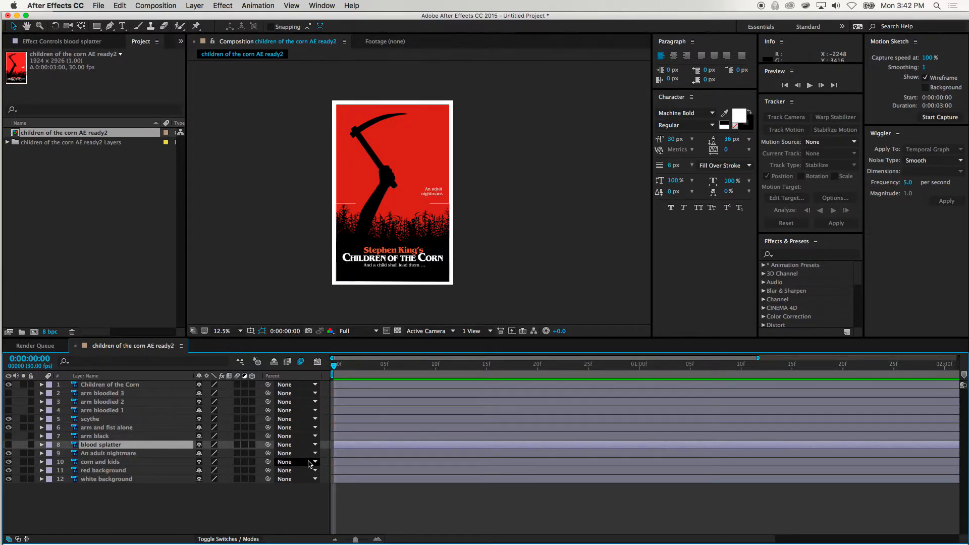
click(434, 194)
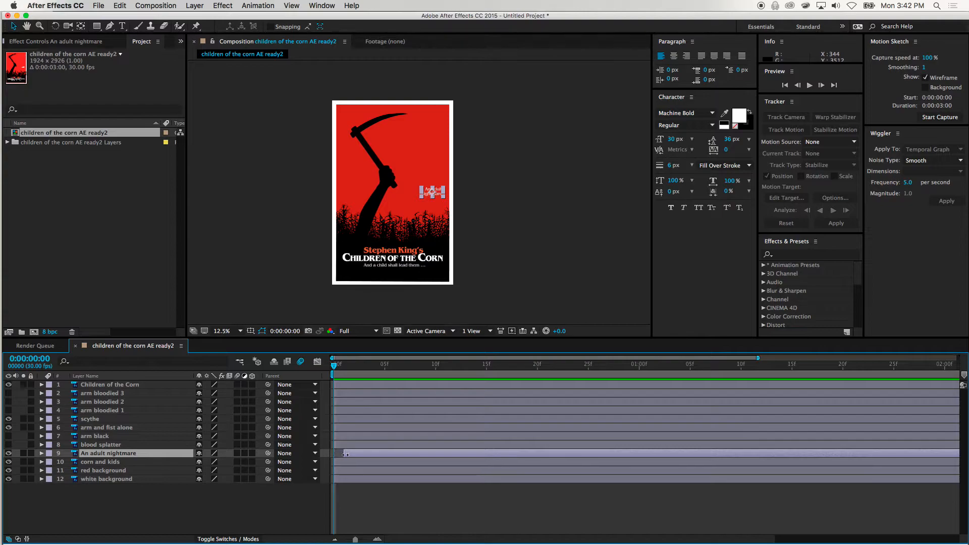
drag(333, 455, 436, 454)
drag(333, 368, 456, 382)
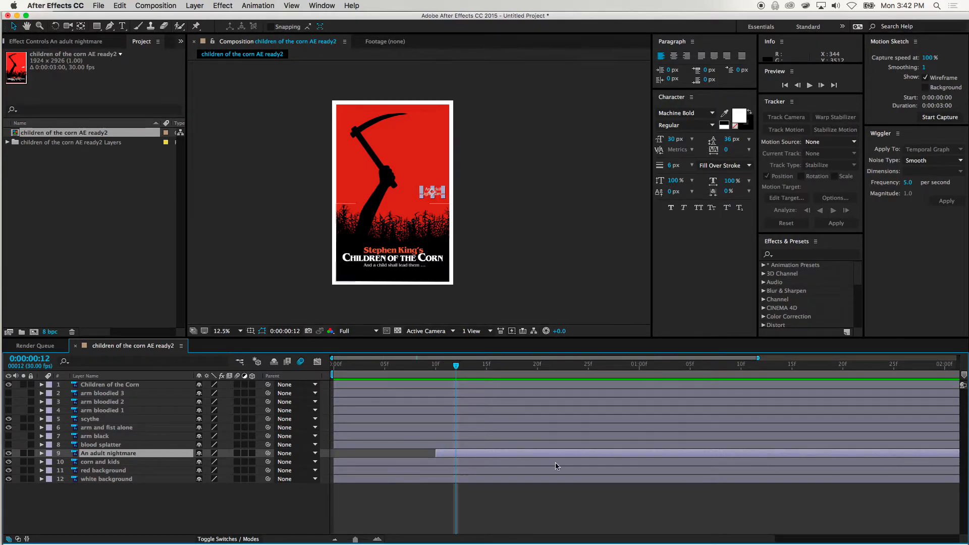
Trim the end of the An adult nightmare layer to about frame 24, and slide its bar earlier to start at about frame 6
drag(356, 540, 346, 540)
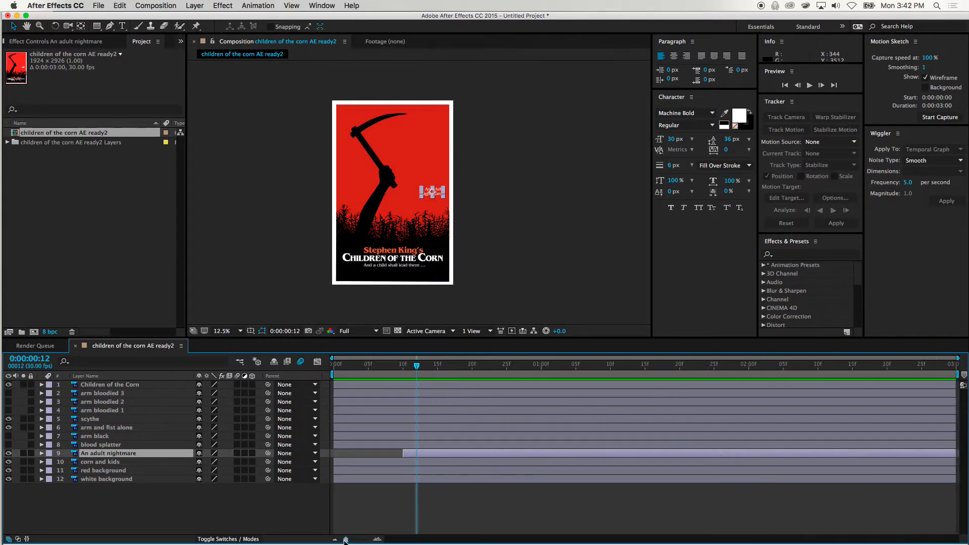
drag(955, 453, 501, 434)
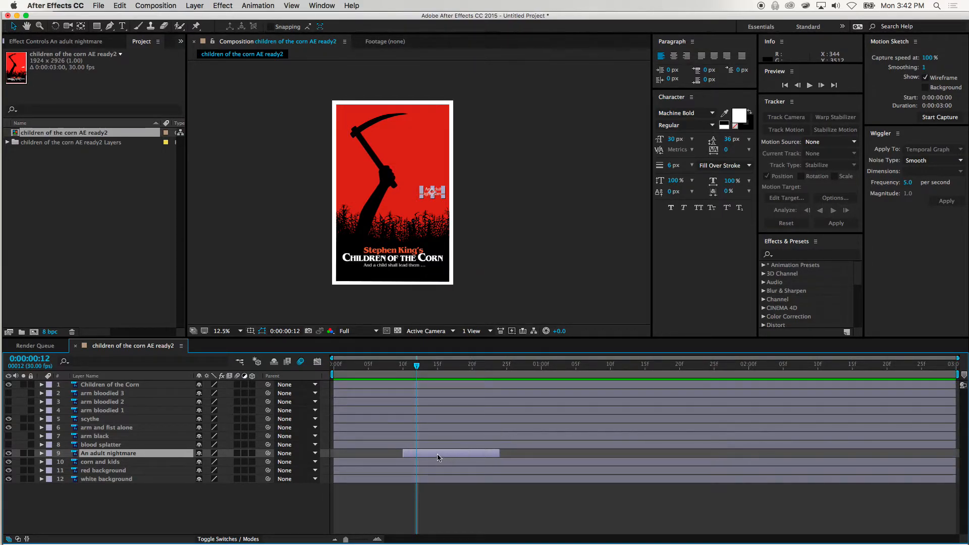
drag(415, 359, 424, 342)
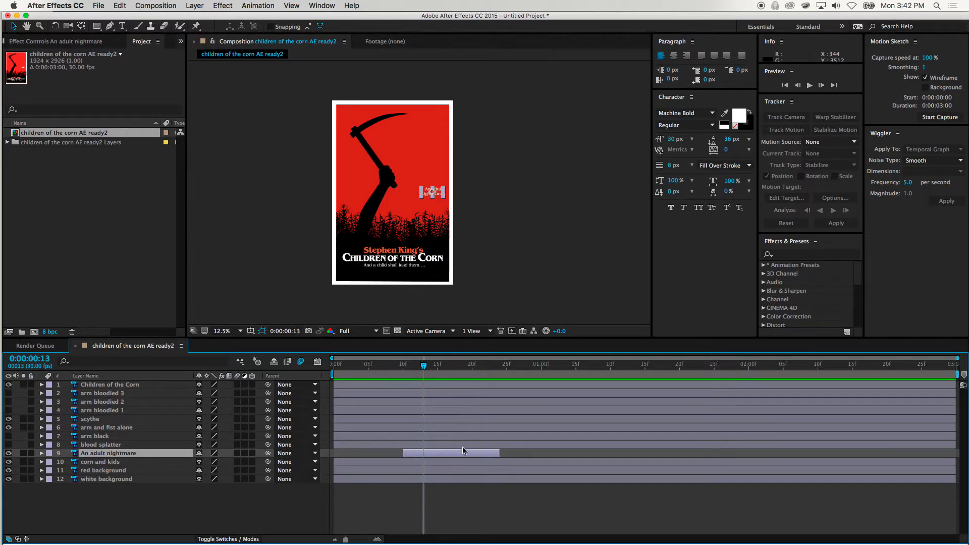
drag(457, 454, 425, 445)
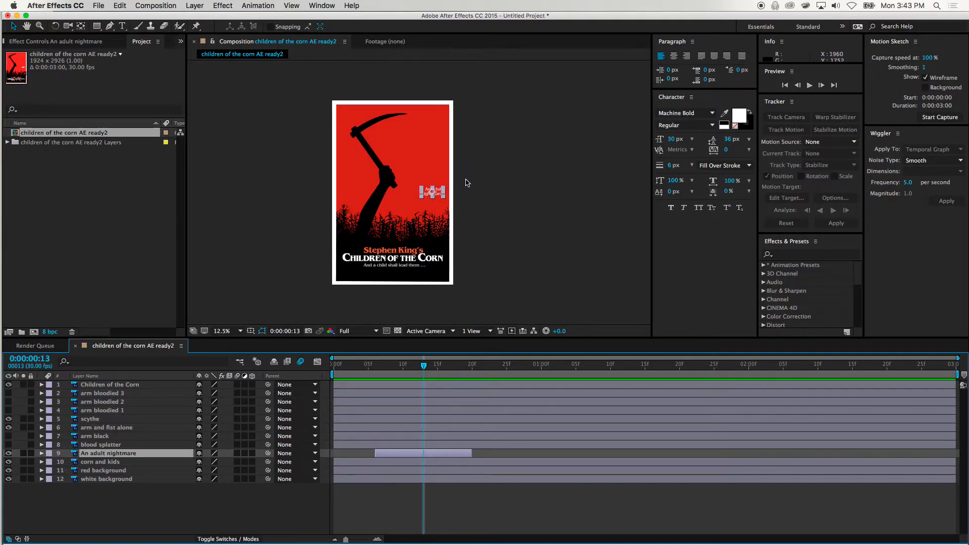
scroll(465, 180, up, 2)
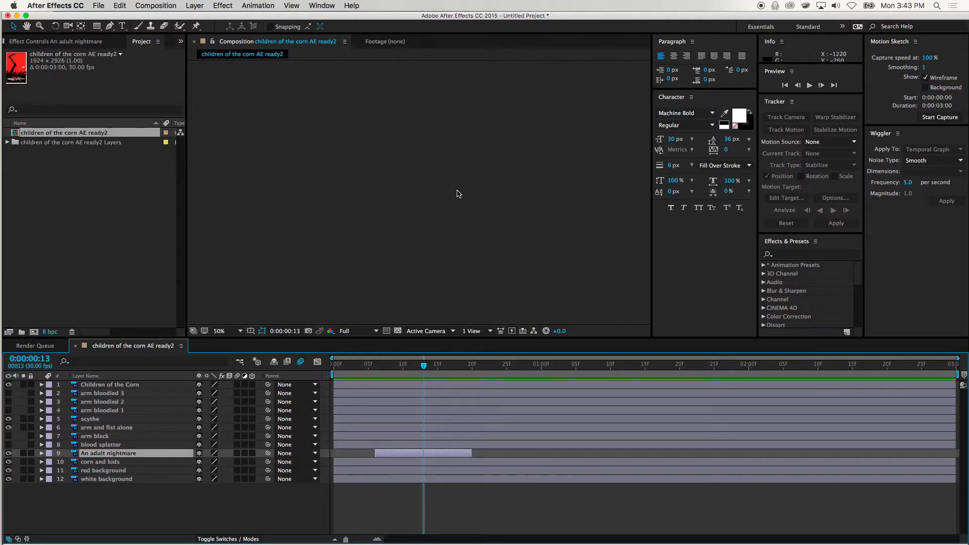
scroll(445, 207, down, 1)
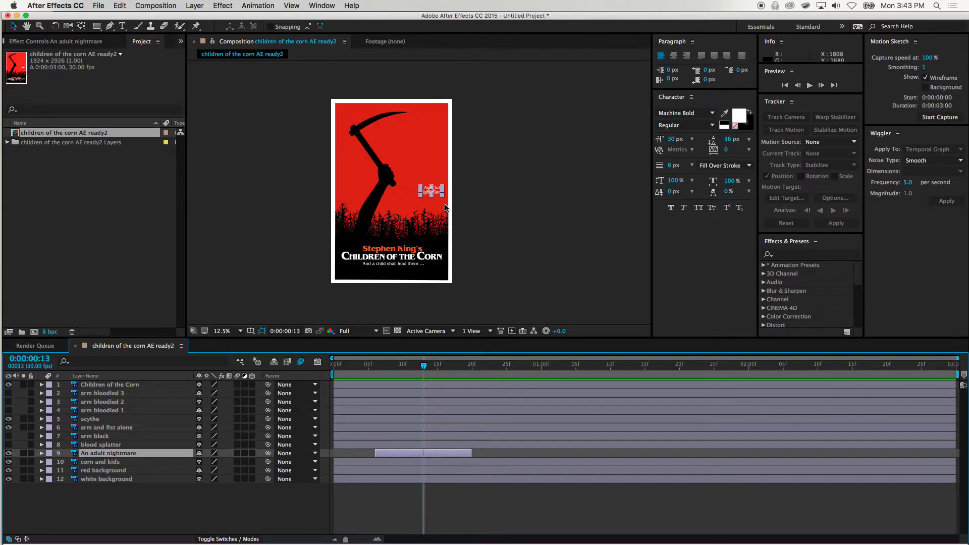
drag(439, 216, 340, 189)
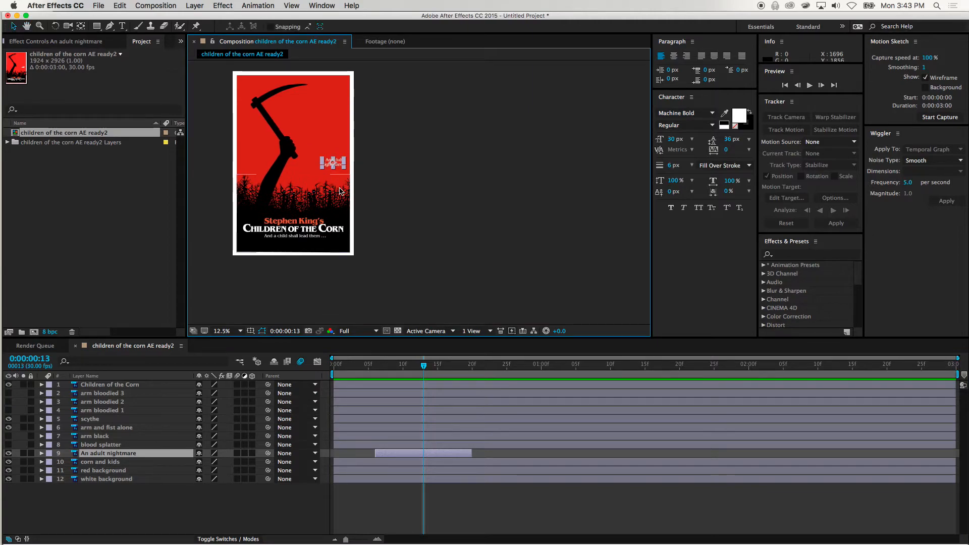
Magnify the composition view to 100% and centre it on the An adult nightmare text
scroll(339, 190, up, 3)
key(space)
drag(580, 276, 246, 64)
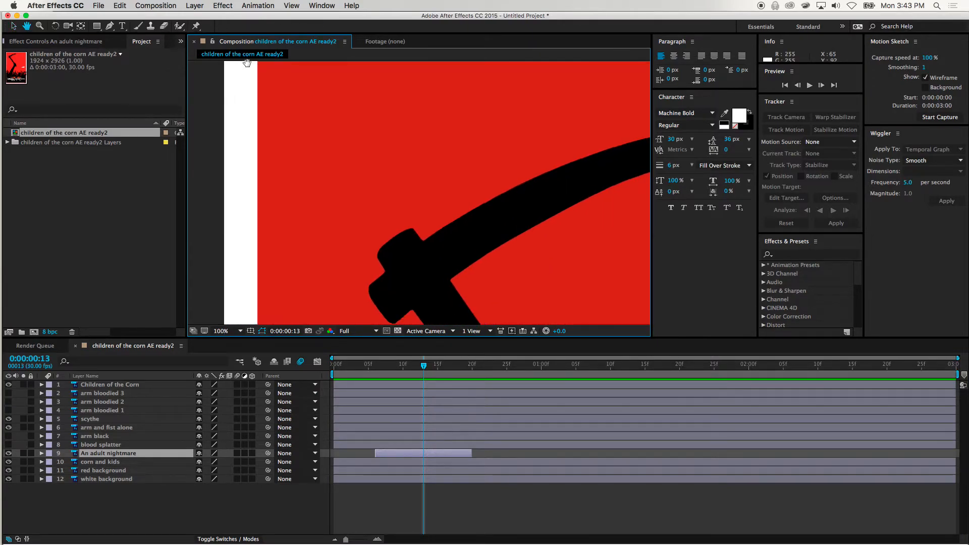
drag(527, 281, 415, 182)
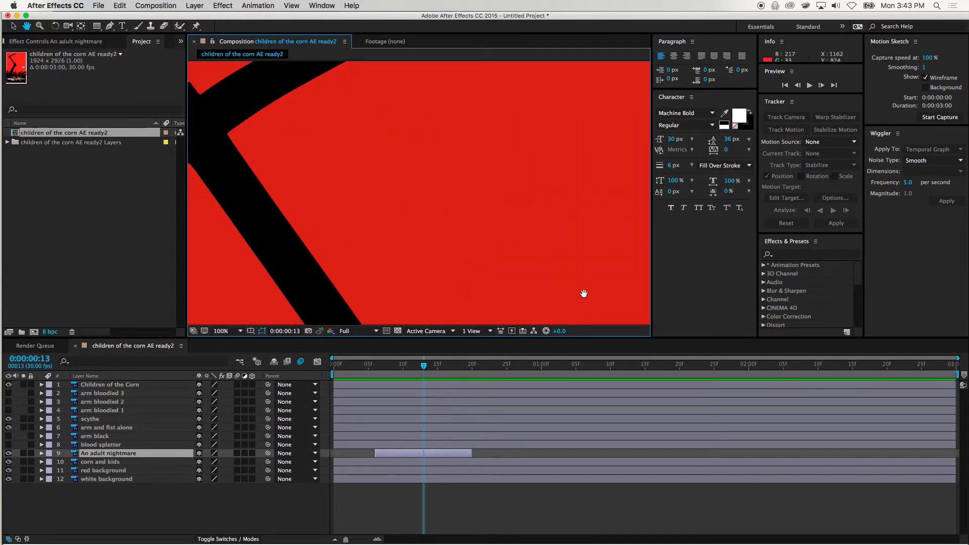
drag(586, 290, 370, 123)
drag(573, 275, 368, 67)
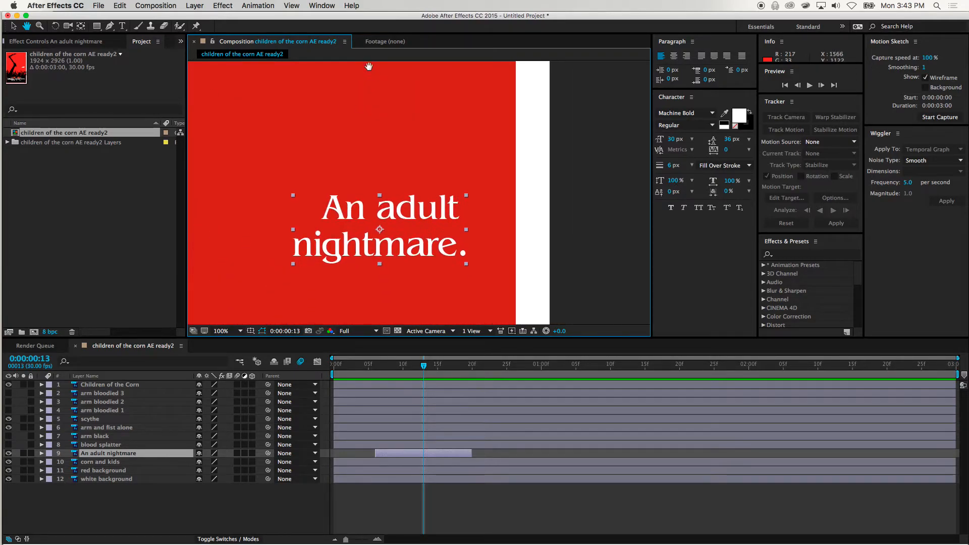
drag(407, 195, 460, 157)
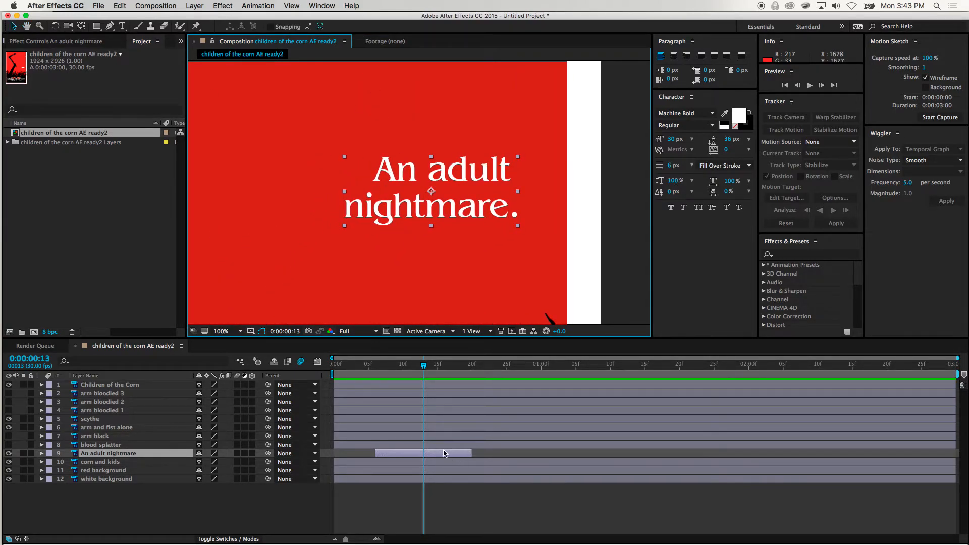
mouse_move(426, 366)
mouse_down()
mouse_move(366, 365)
mouse_move(519, 368)
mouse_move(424, 372)
mouse_up()
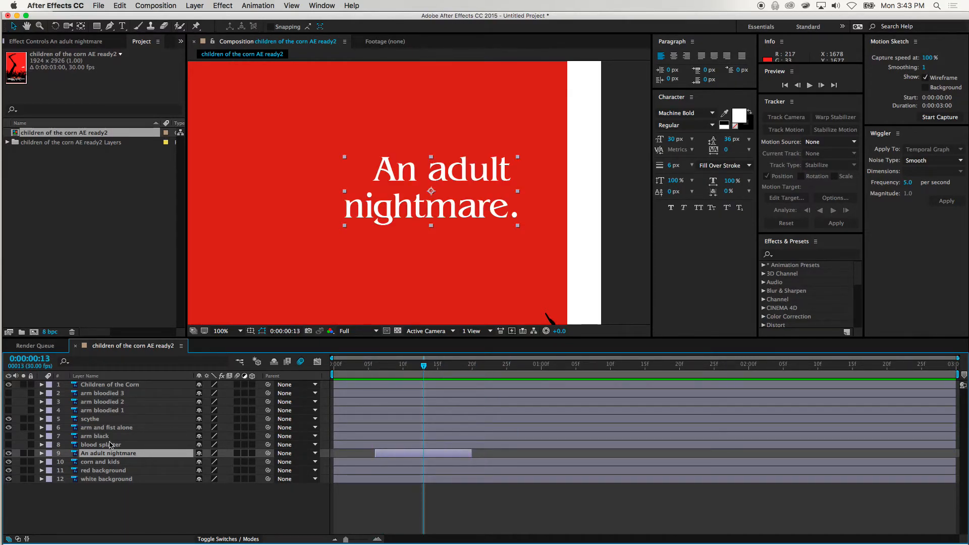
Reveal the An adult nightmare layer's Transform properties and move its text up and inward to about position 1561.5, 1427.0
click(42, 454)
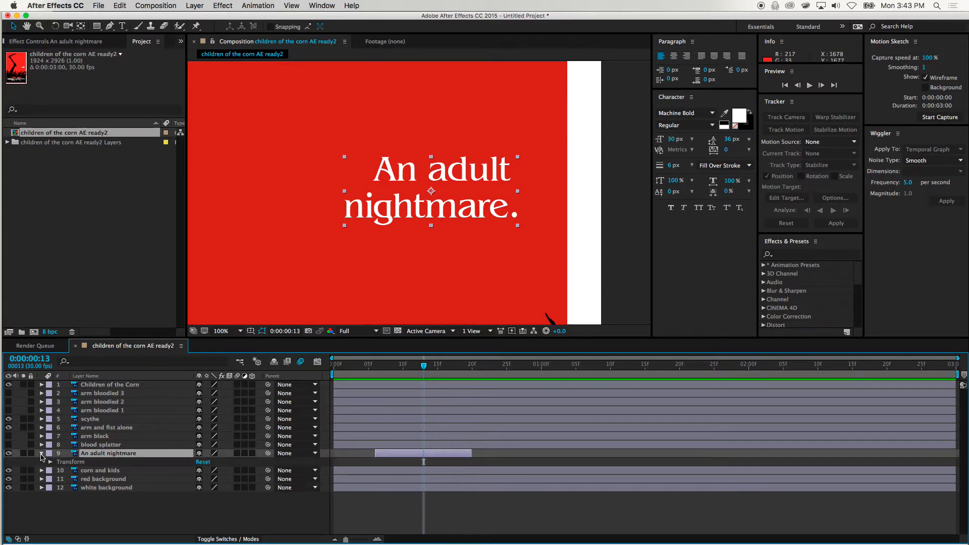
click(50, 463)
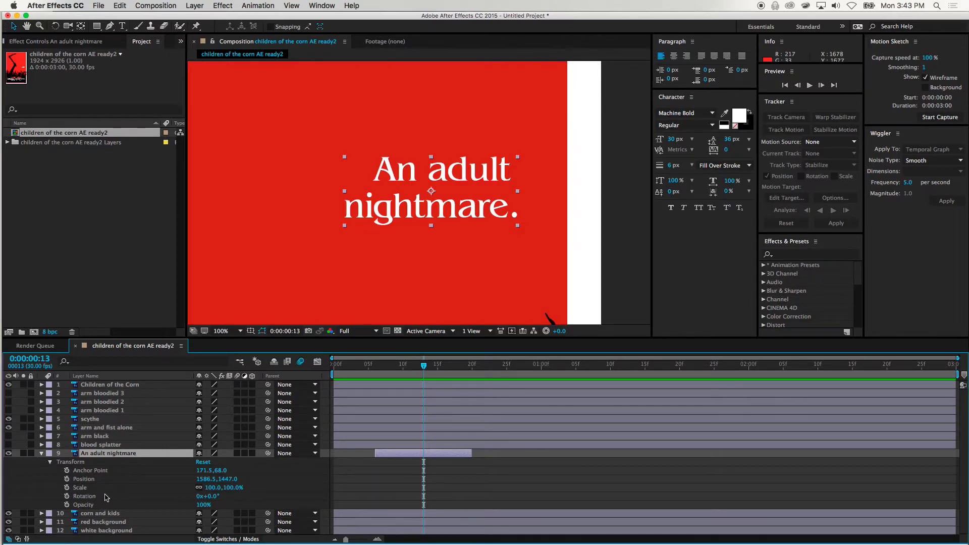
click(98, 471)
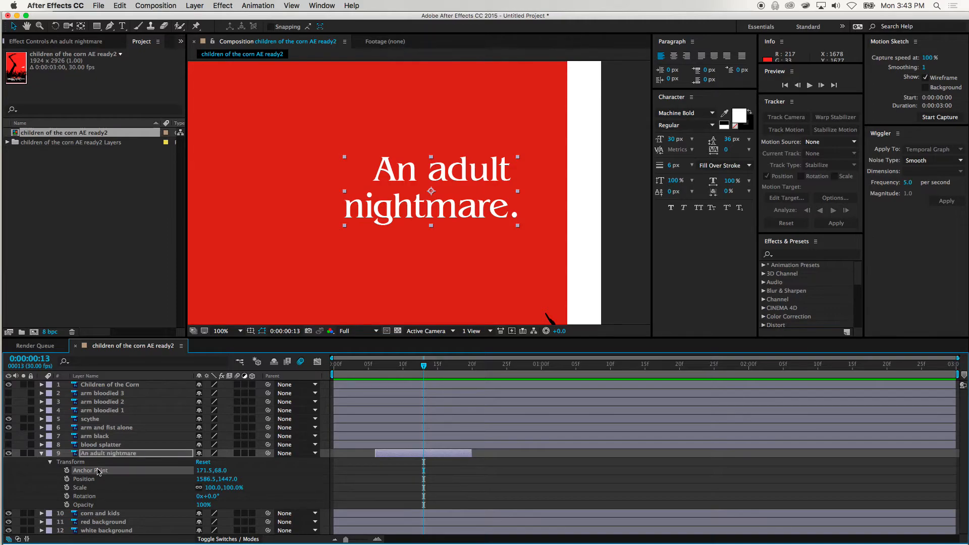
drag(476, 170, 428, 216)
drag(392, 162, 456, 173)
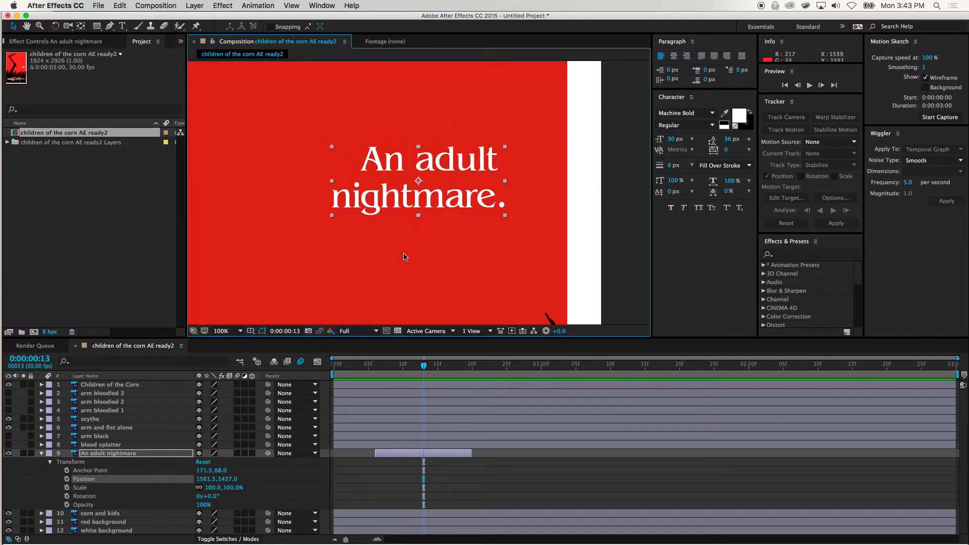
Try scaling the An adult nightmare text to about 121 by 135.3% and rotating it about 16.1°, undoing each change
mouse_move(331, 220)
mouse_down()
mouse_move(301, 240)
mouse_move(314, 228)
mouse_up()
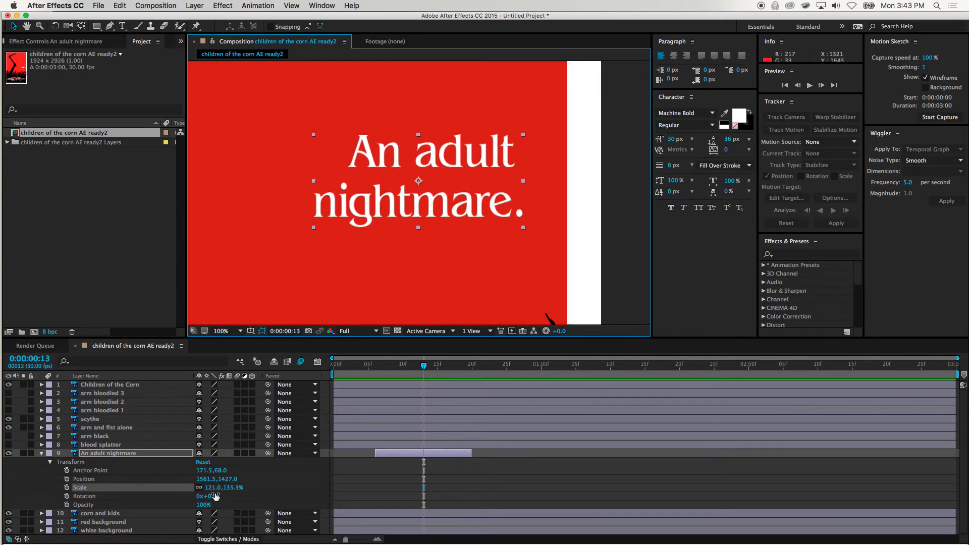
key(super+z)
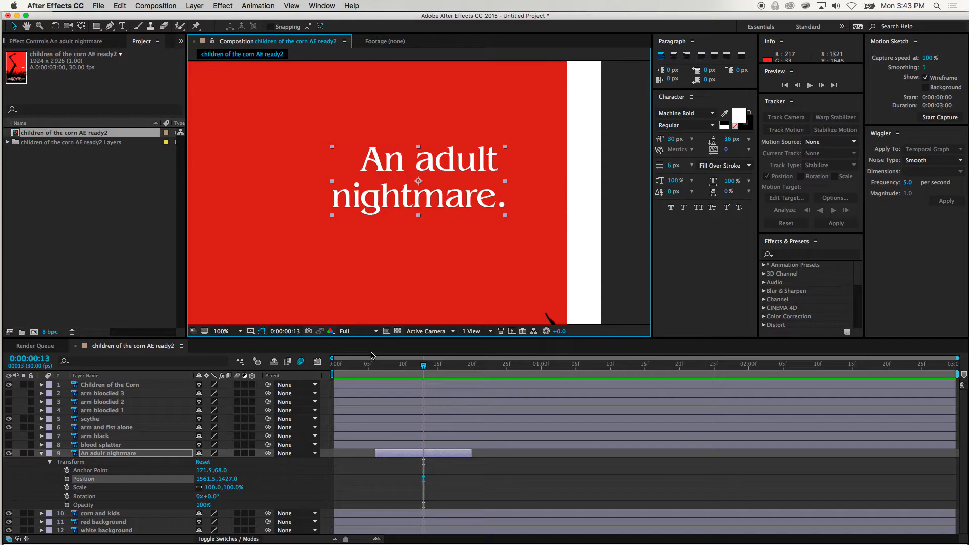
click(109, 498)
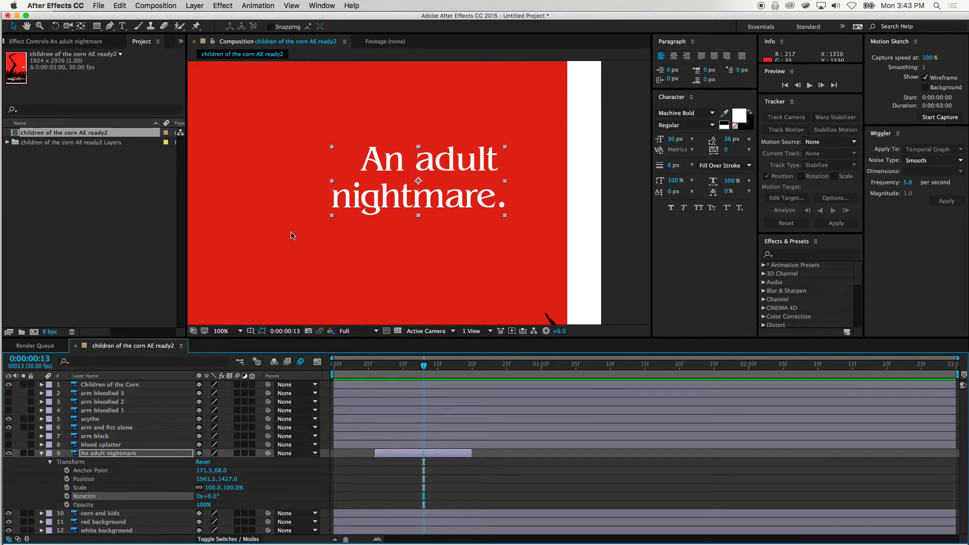
click(56, 29)
drag(328, 145, 341, 122)
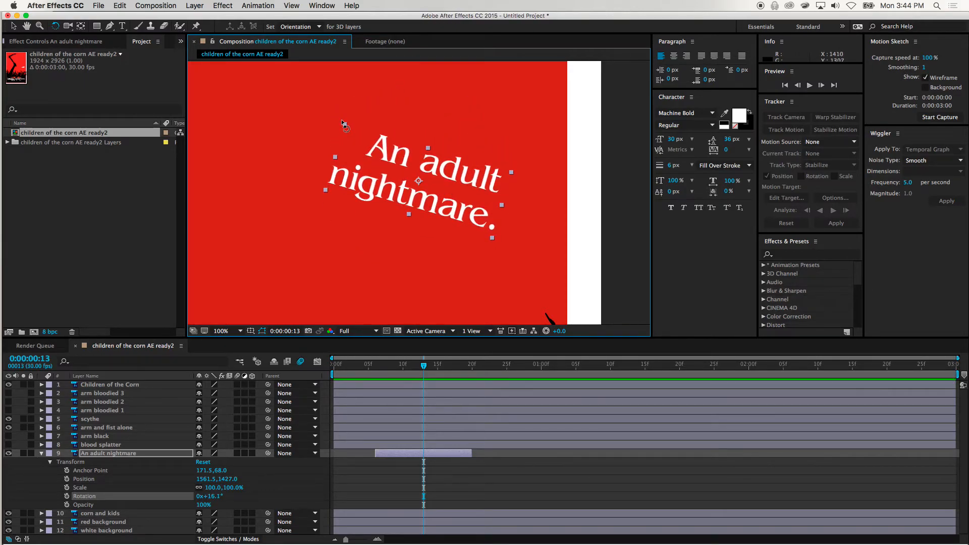
key(super+z)
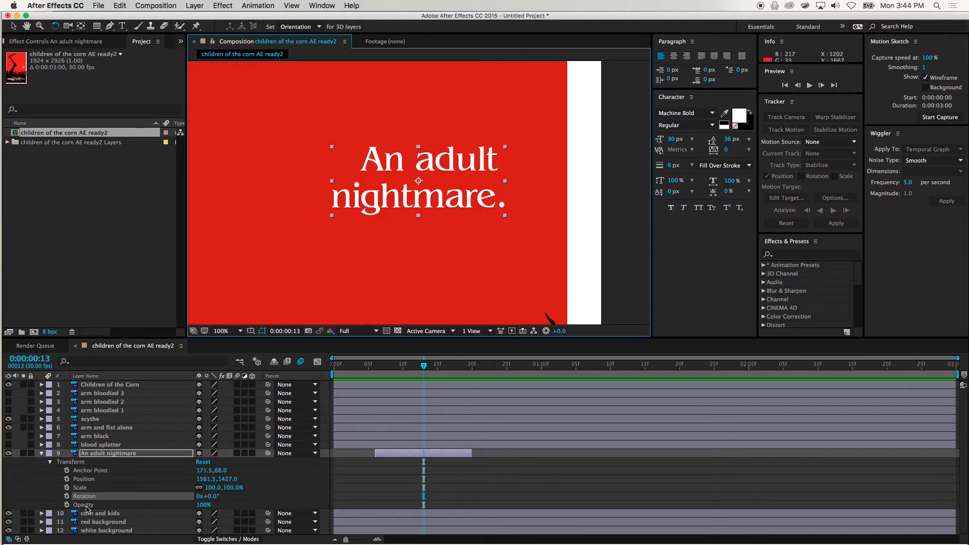
Try the An adult nightmare layer's opacity at 0%, and at 50% with the playhead on frame 11
click(203, 504)
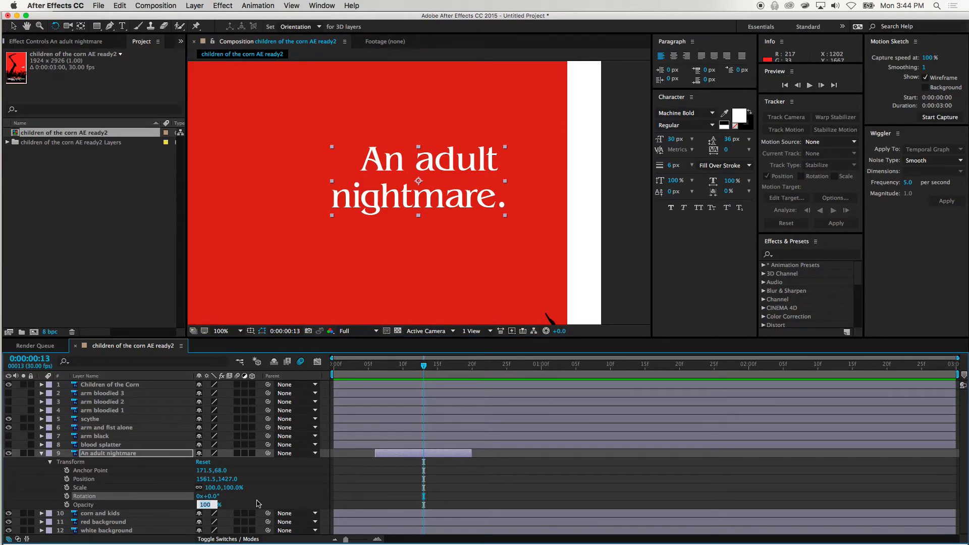
text(0)
key(Tab)
mouse_move(424, 370)
mouse_down()
mouse_move(355, 370)
mouse_move(486, 371)
mouse_move(370, 386)
mouse_move(479, 382)
mouse_move(411, 381)
mouse_up()
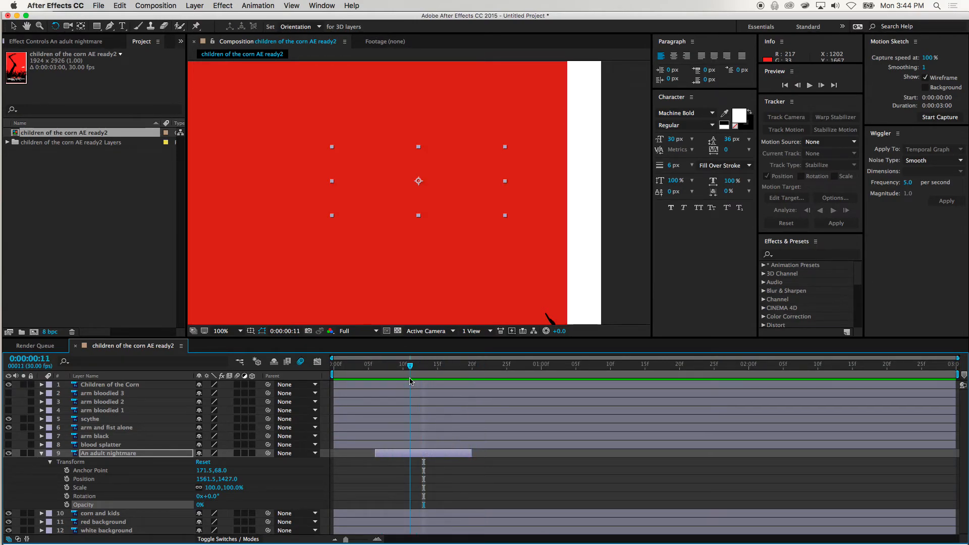
click(200, 504)
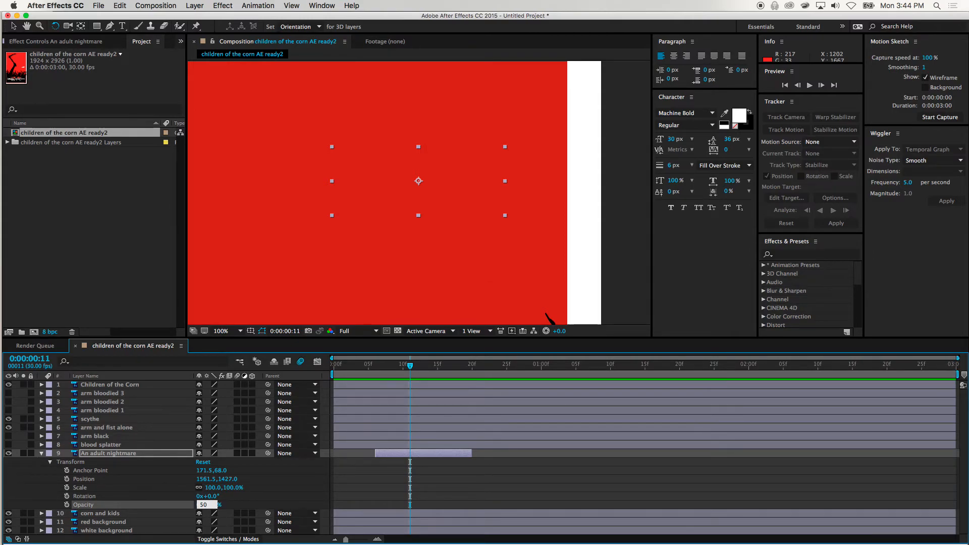
text(50)
key(Tab)
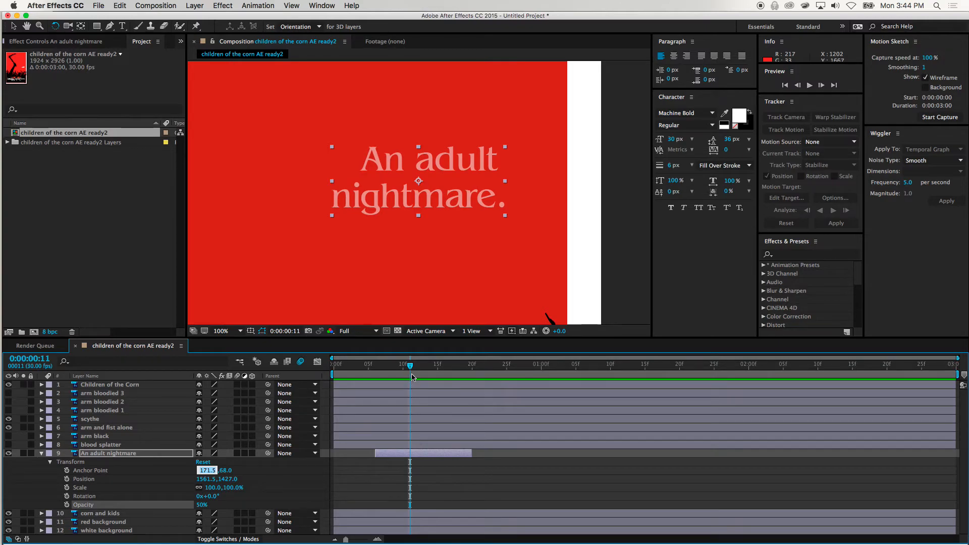
Set the An adult nightmare layer's opacity to 0% at frame 6 and start its opacity keyframing there
drag(411, 368, 381, 373)
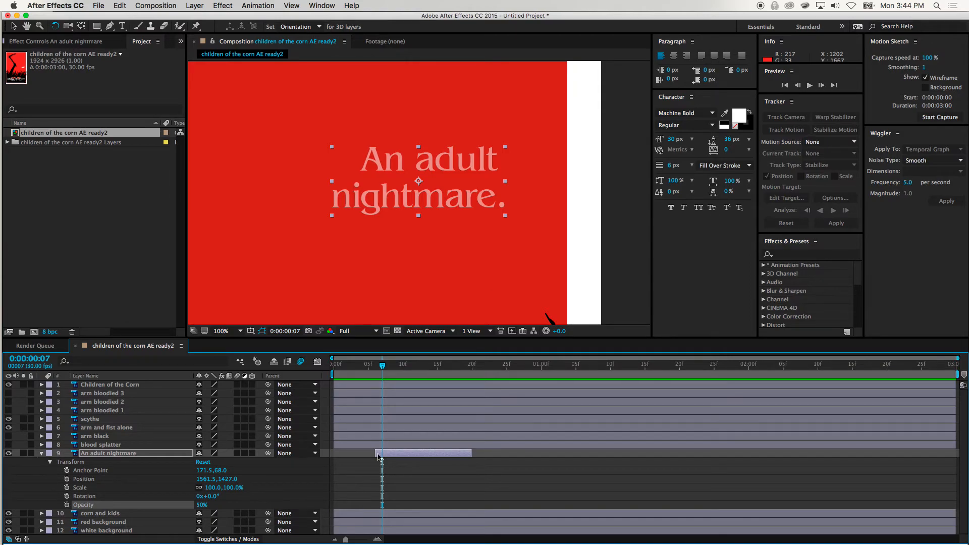
drag(382, 369, 375, 370)
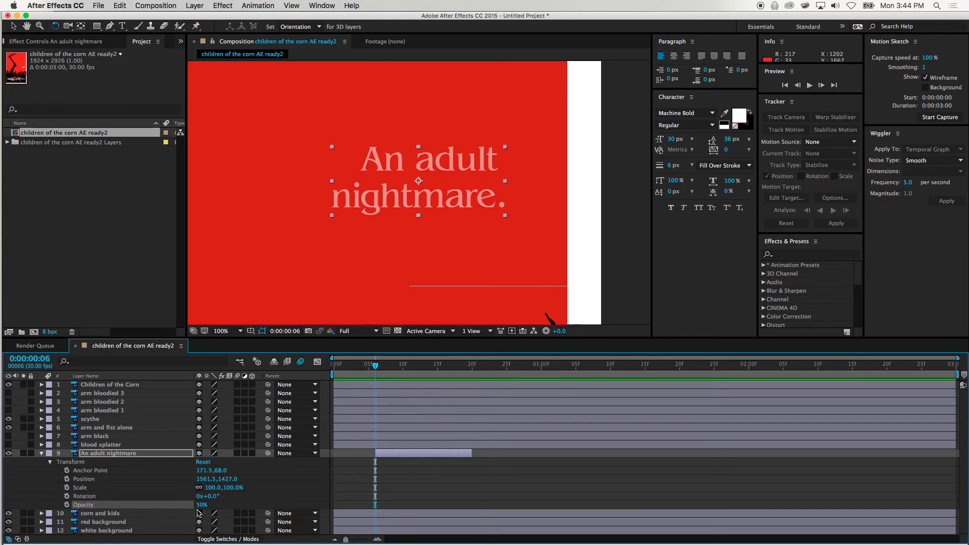
click(201, 505)
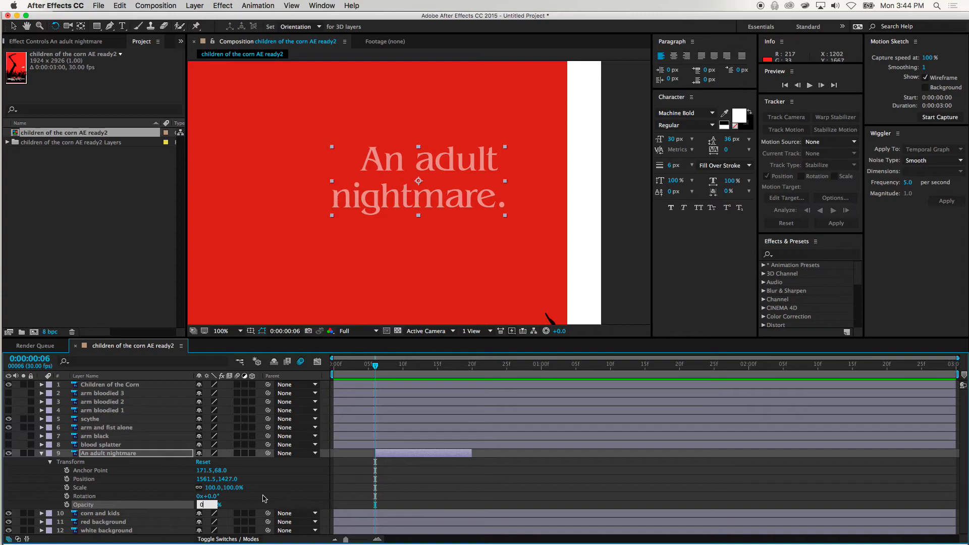
key(Tab)
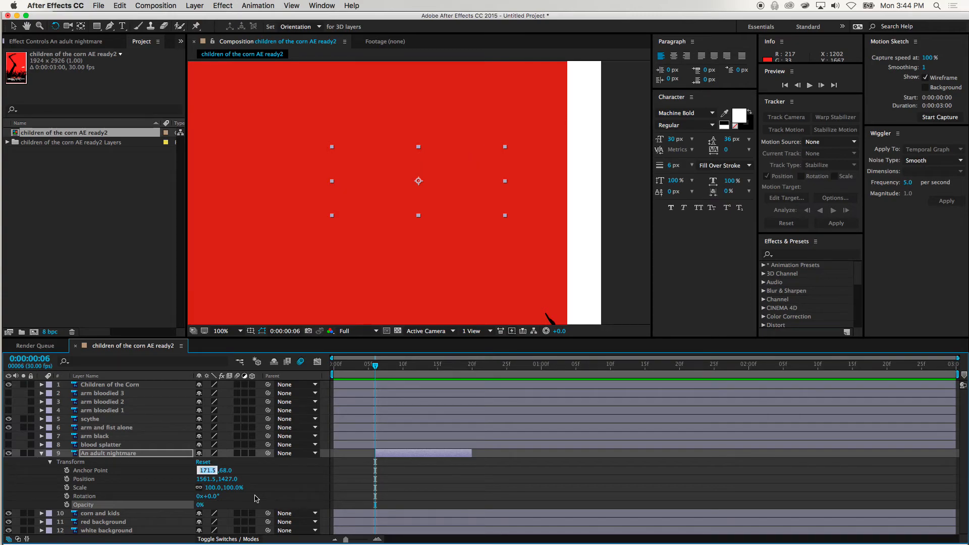
click(67, 505)
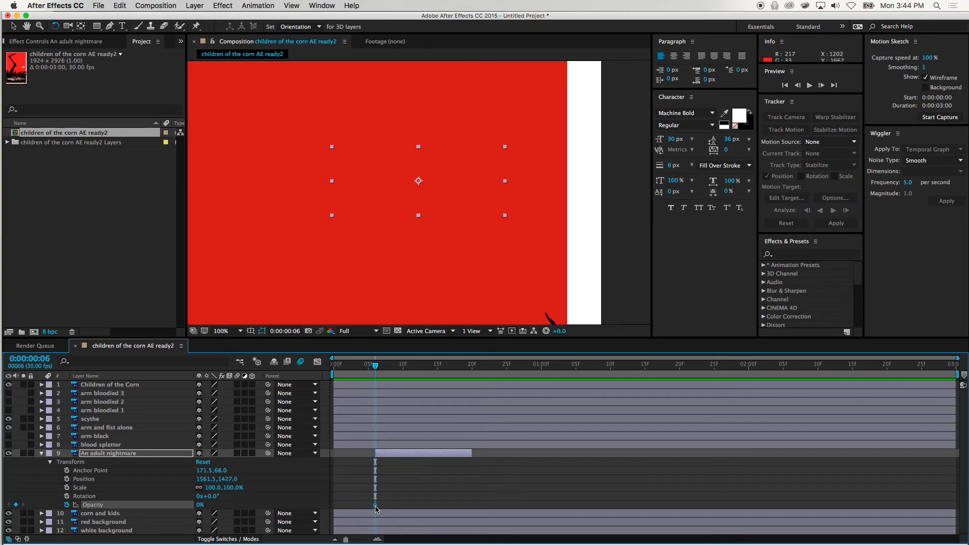
Add an opacity keyframe of 100% at frame 18 on the An adult nightmare layer
drag(376, 368, 459, 368)
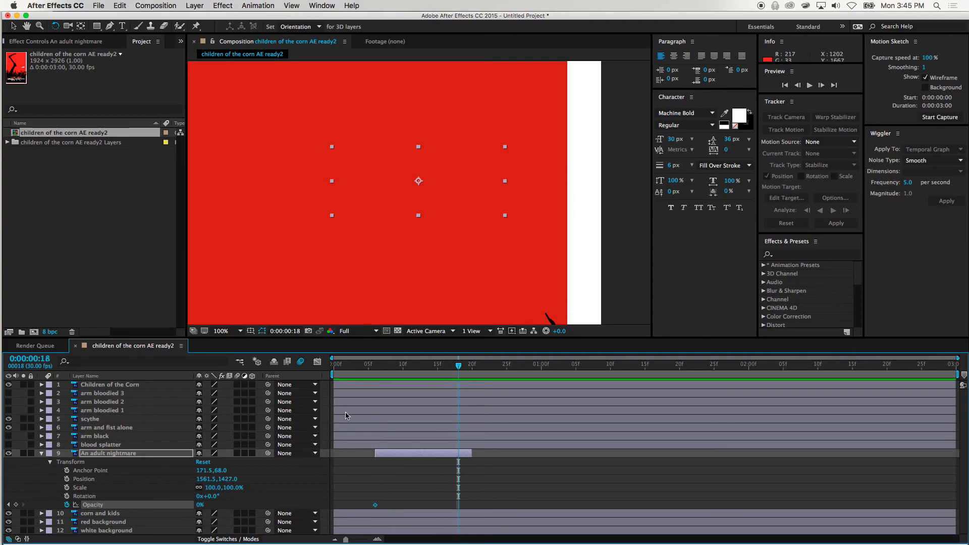
click(203, 506)
click(200, 506)
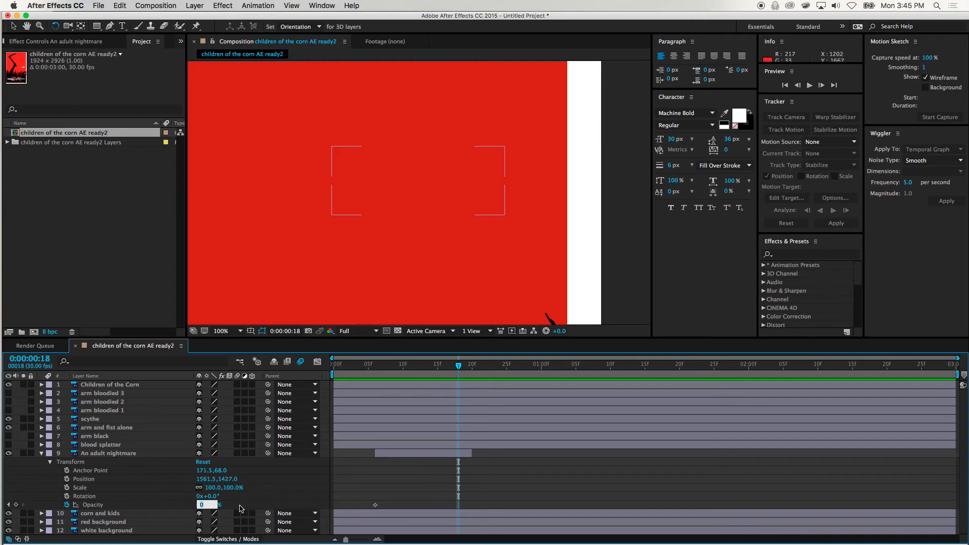
text(100)
key(Tab)
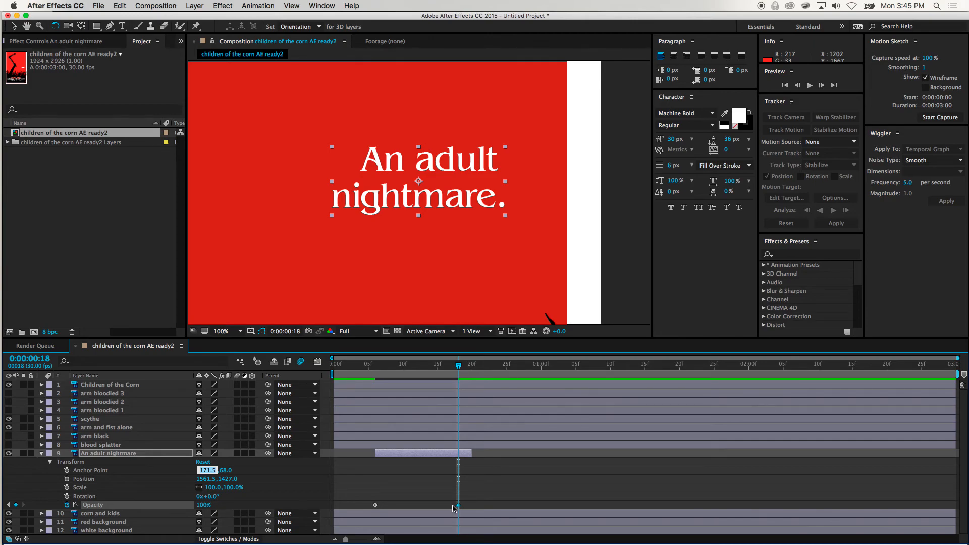
Preview the An adult nightmare fade-in by scrubbing and playing it from about frame 6, ending on frame 18
drag(459, 366, 423, 373)
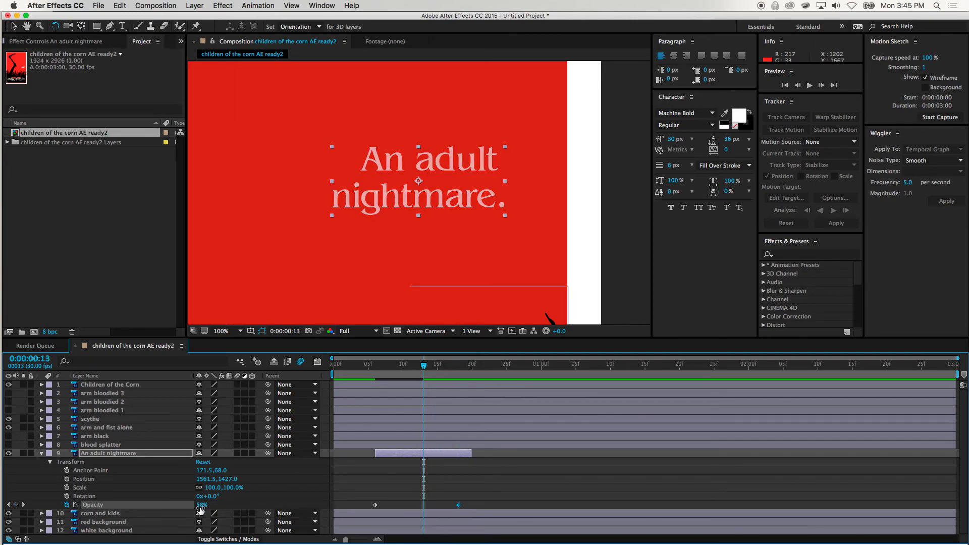
drag(426, 367, 375, 376)
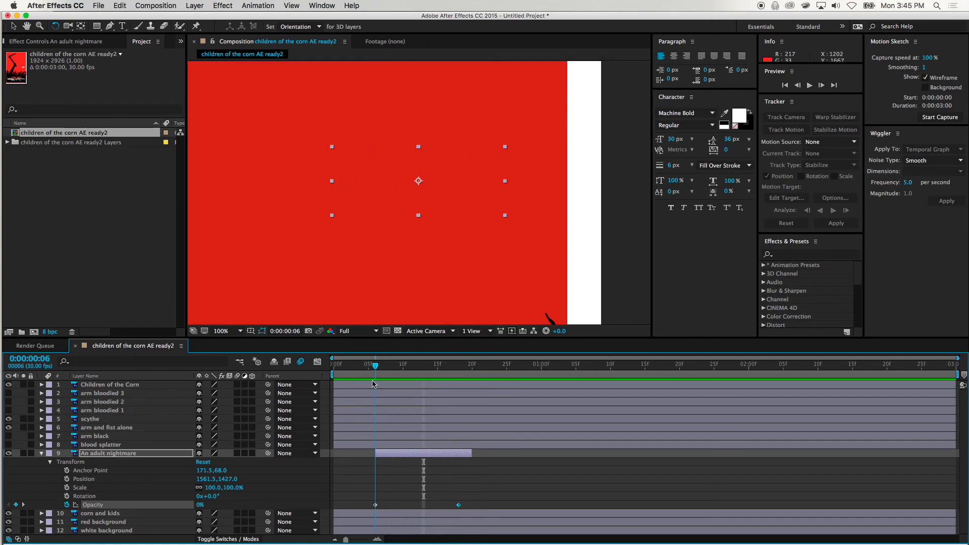
key(space)
click(368, 365)
key(space)
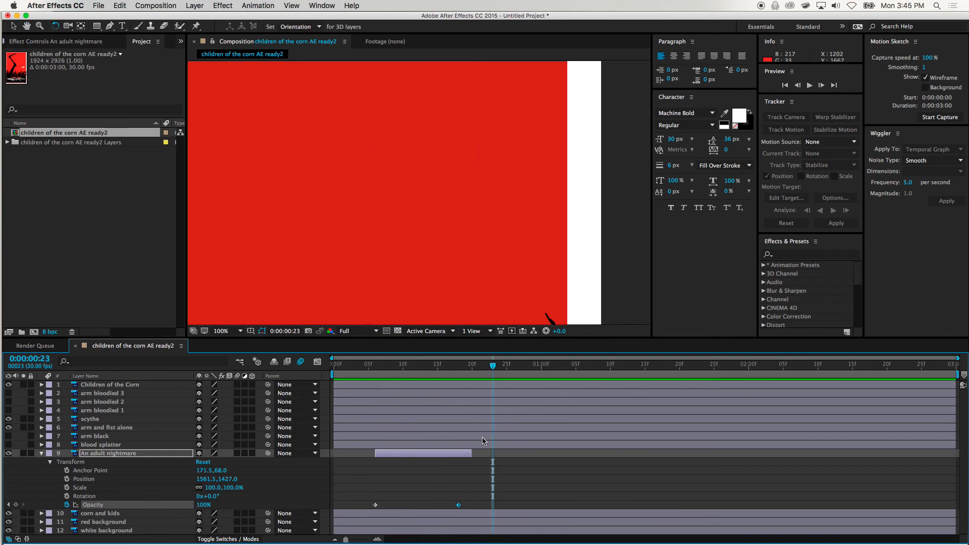
drag(498, 367, 433, 367)
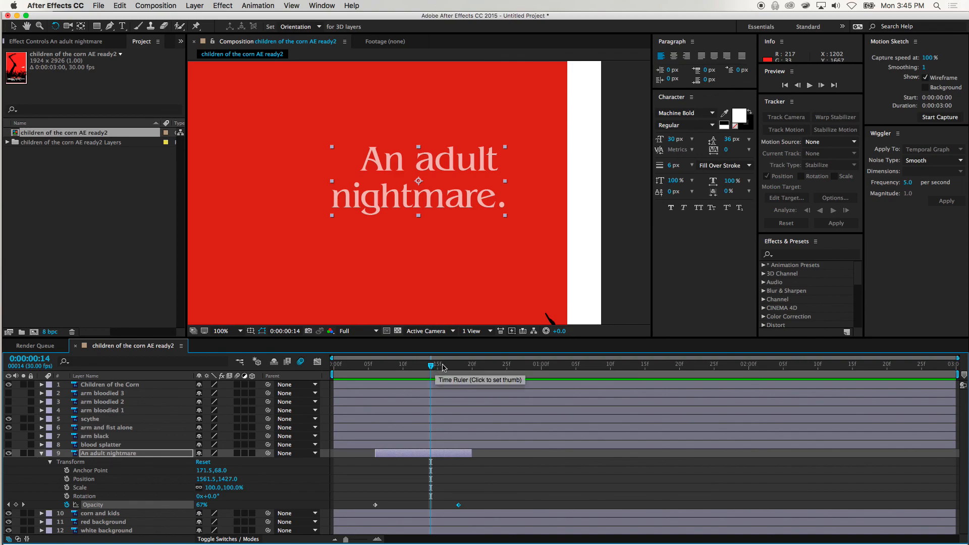
drag(428, 368, 459, 370)
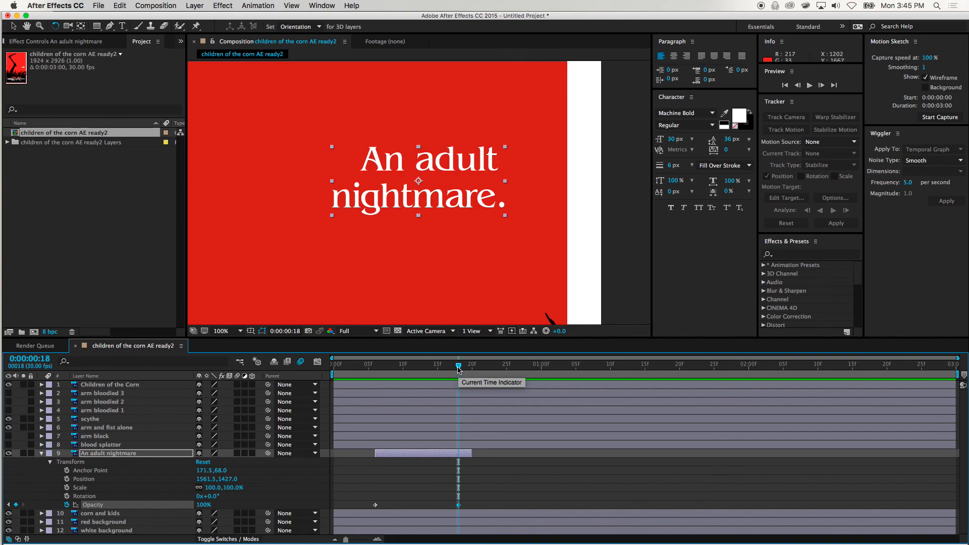